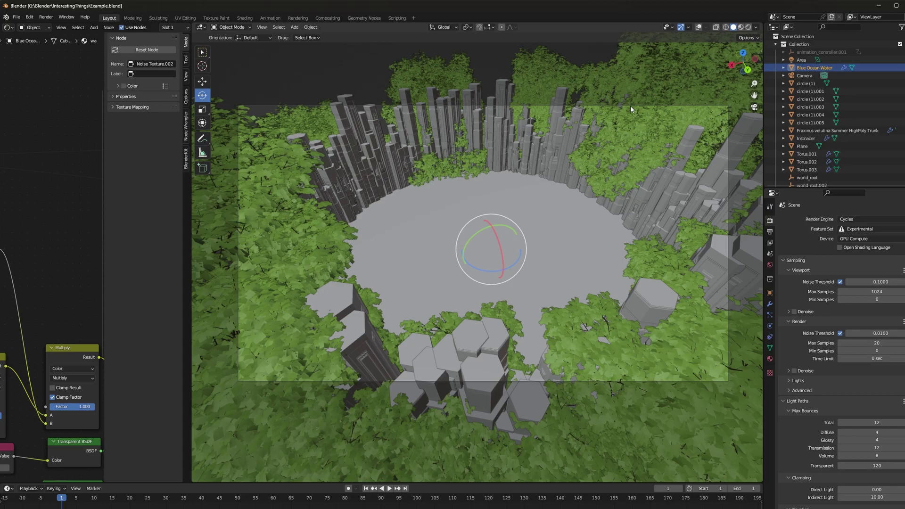
# Find the Node Presets add-on in the preferences by searching for "node" and check its node-group directory.
pyautogui.click(27, 16)
pyautogui.click(57, 130)
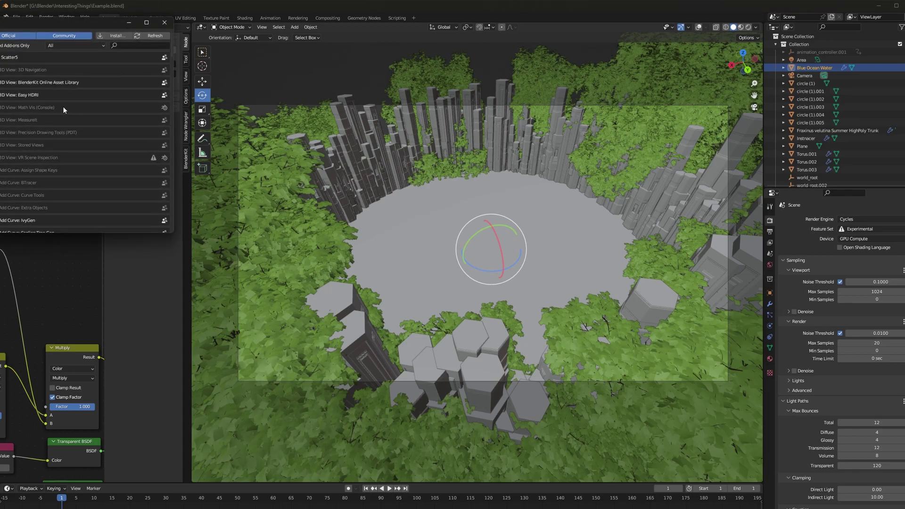
pyautogui.click(127, 46)
pyautogui.write('r')
pyautogui.write('ode')
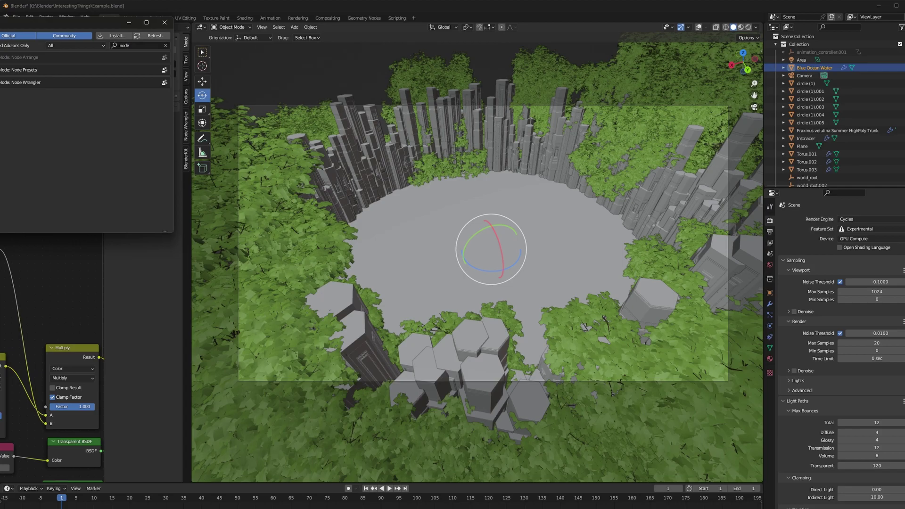
pyautogui.click(0, 70)
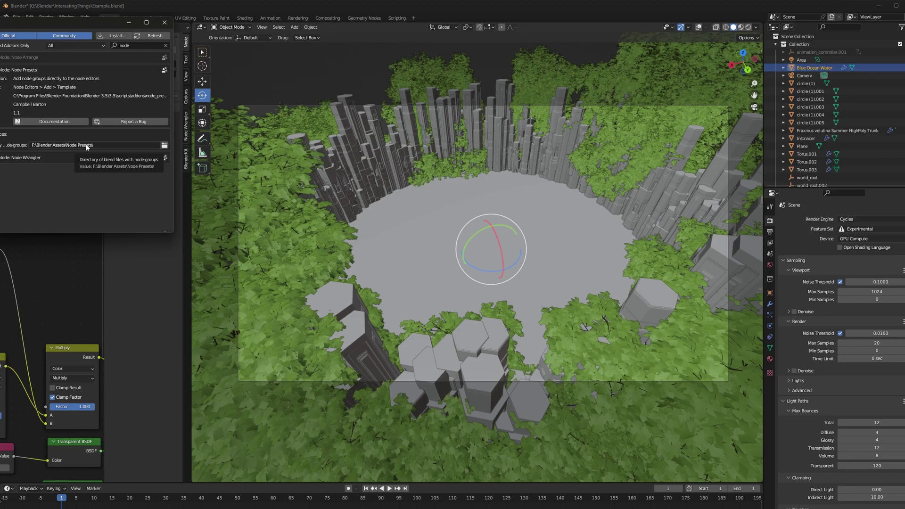
pyautogui.click(164, 22)
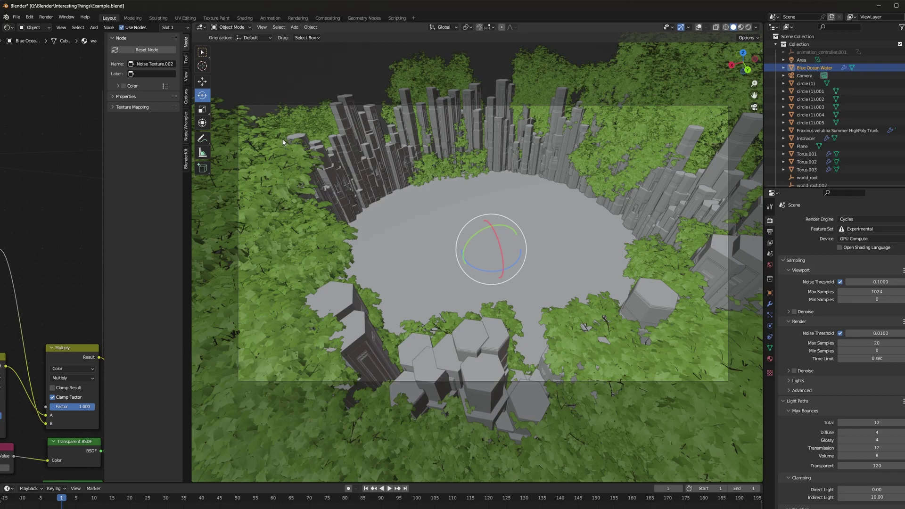
# Switch to the Compositing workspace and reposition the Render Layers node in the node editor.
pyautogui.click(327, 19)
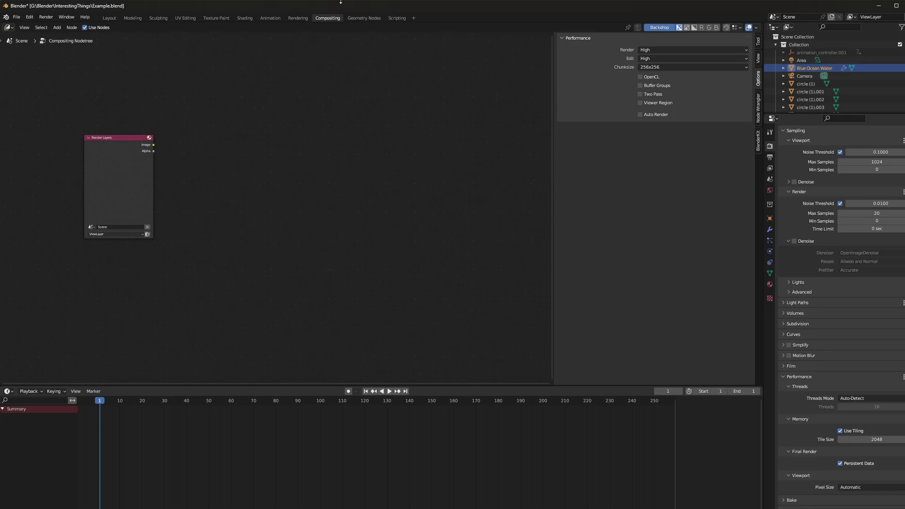
pyautogui.moveTo(121, 147); pyautogui.dragTo(153, 145)
pyautogui.scroll(3, 250, 159)
pyautogui.scroll(-4, 250, 159)
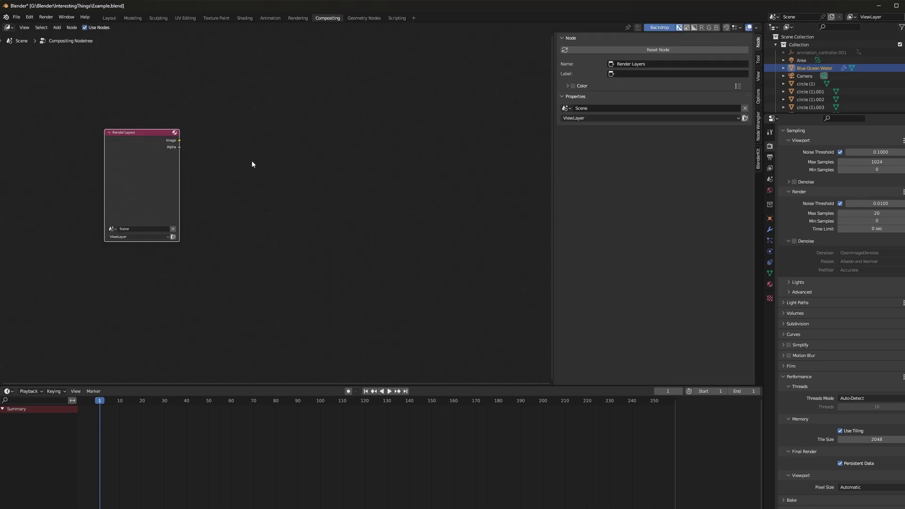
pyautogui.scroll(3, 247, 159)
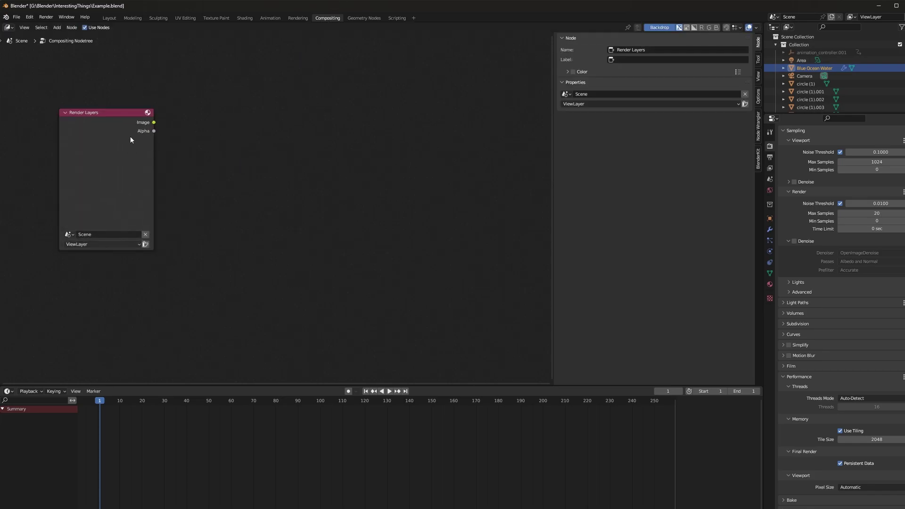
pyautogui.moveTo(131, 137); pyautogui.dragTo(143, 132)
pyautogui.scroll(-4, 192, 118)
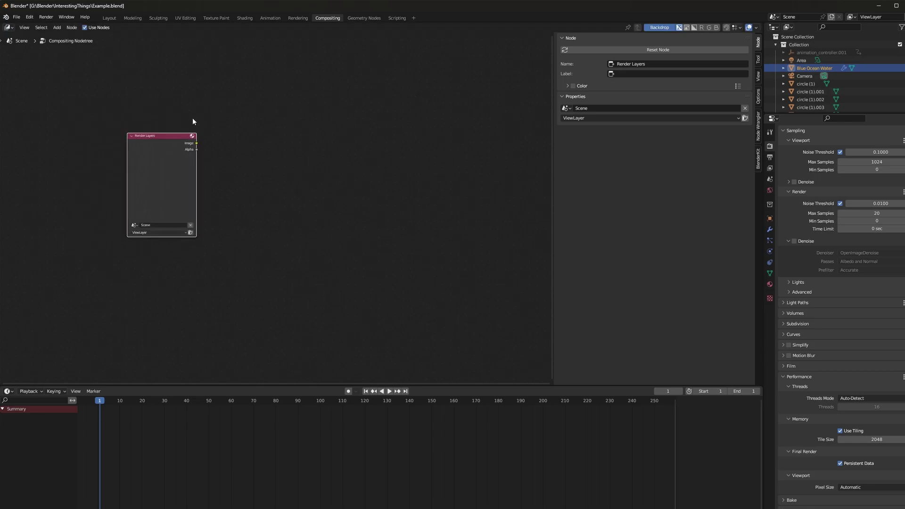
pyautogui.scroll(5, 185, 135)
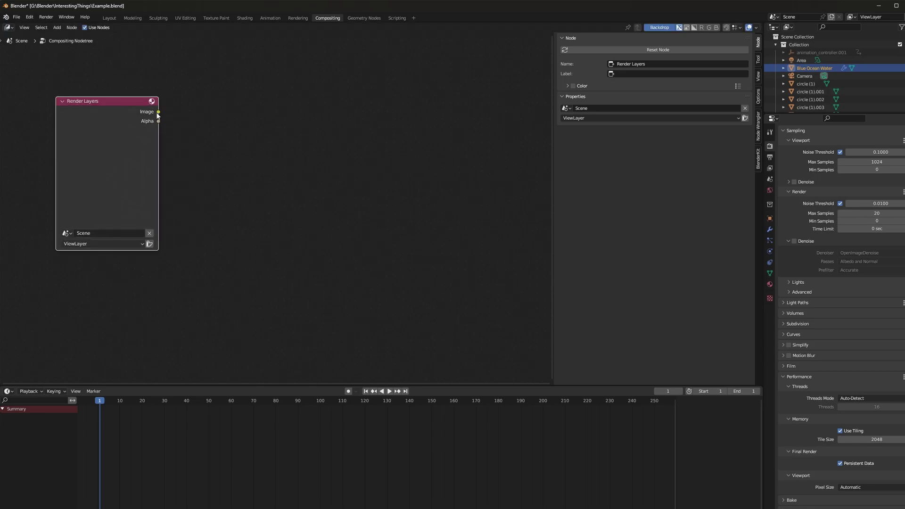
# Enable the Normal, Vector and UV passes plus all Diffuse, Glossy, Transmission, Volume, Emission and Environment light passes for the view layer.
pyautogui.click(770, 168)
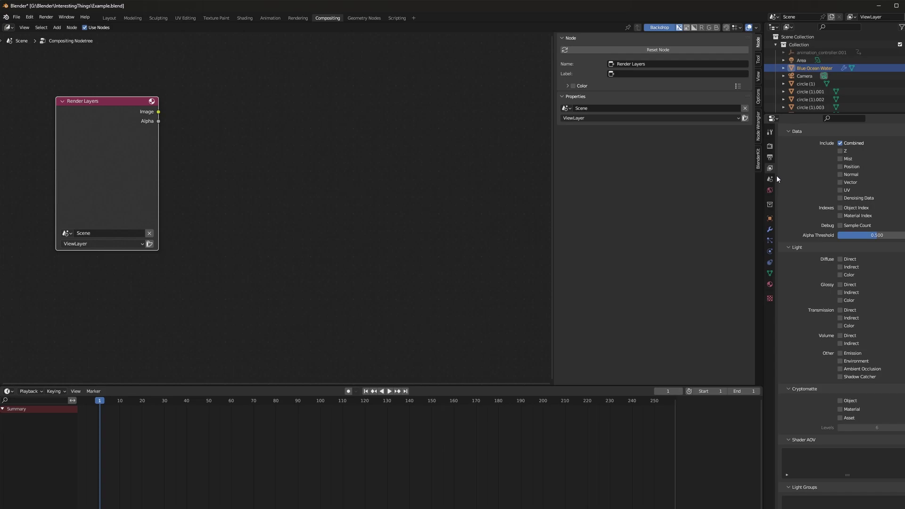
pyautogui.click(859, 176)
pyautogui.click(858, 183)
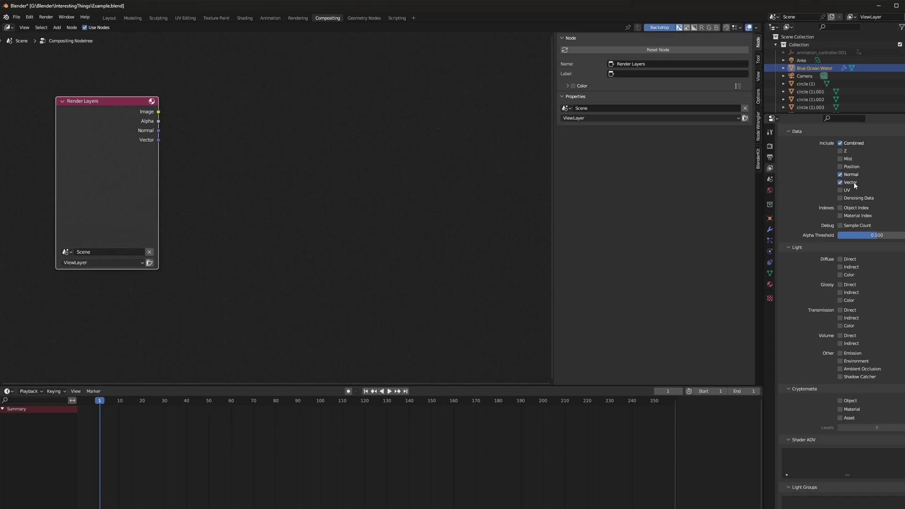
pyautogui.click(854, 190)
pyautogui.moveTo(853, 258); pyautogui.dragTo(850, 364)
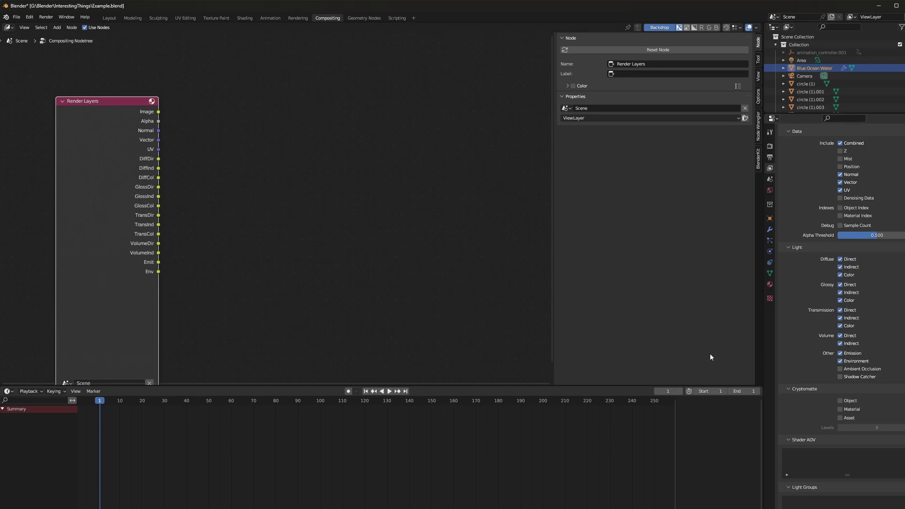
pyautogui.scroll(-2, 331, 213)
pyautogui.scroll(2, 329, 182)
pyautogui.scroll(-2, 287, 163)
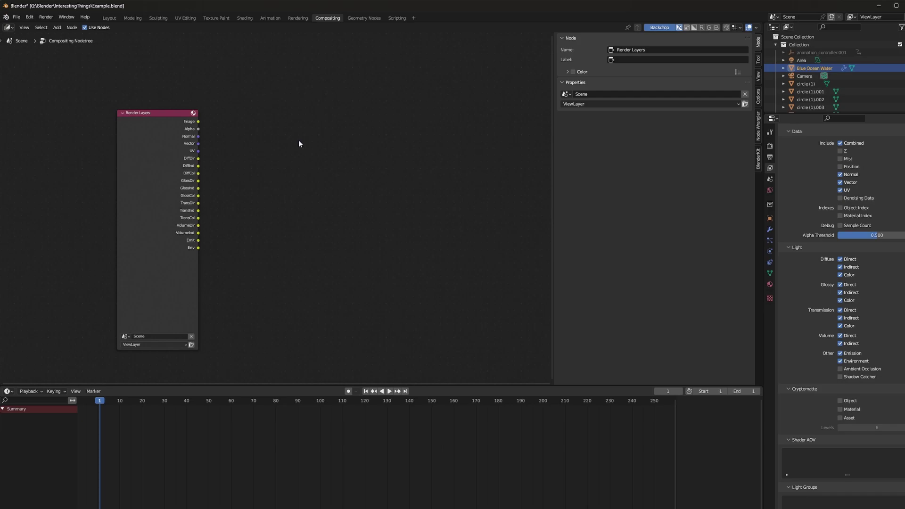
# Add a File Output node beside the Render Layers node.
pyautogui.hotkey('shift', 'a')
pyautogui.write('filefo')
pyautogui.press('BackSpace')
pyautogui.press('BackSpace')
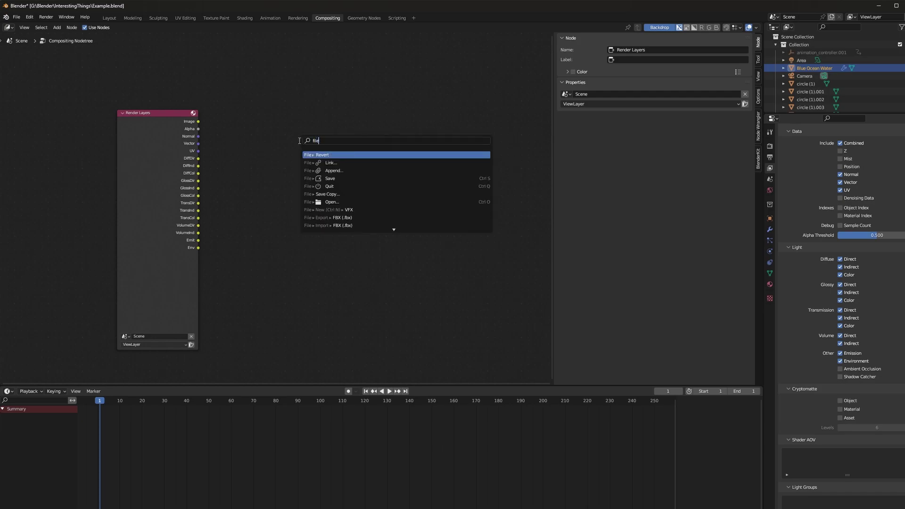
pyautogui.write('out')
pyautogui.press('Return')
pyautogui.click(319, 127)
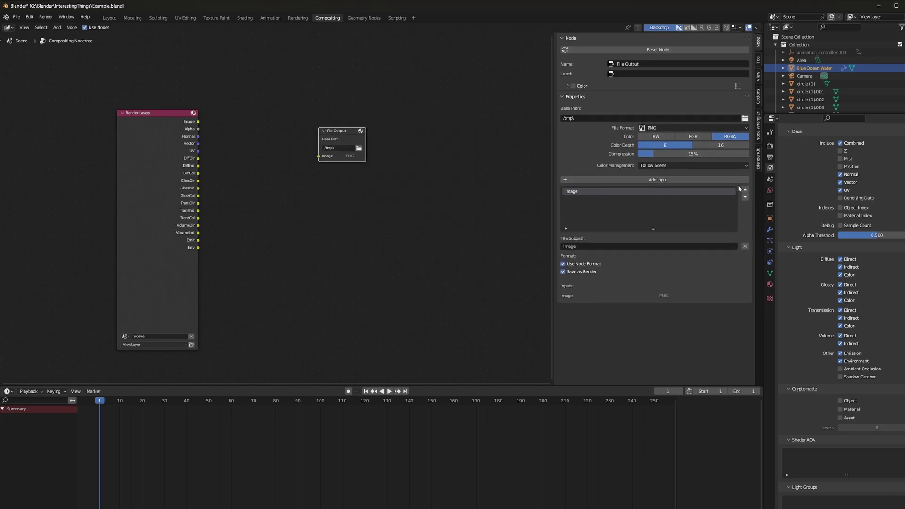
# Add five more inputs to the File Output node.
pyautogui.click(732, 178)
pyautogui.click(733, 178)
pyautogui.click(732, 178)
pyautogui.click(732, 178)
pyautogui.click(732, 178)
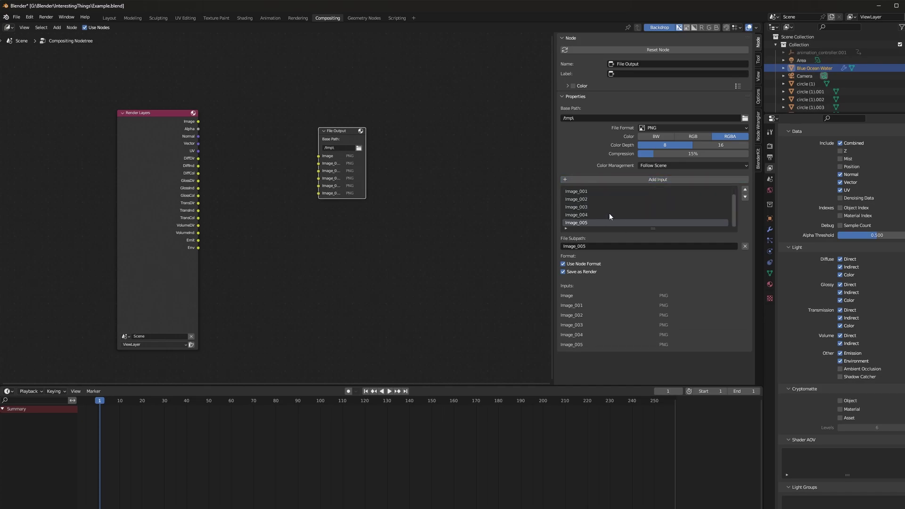
pyautogui.scroll(1, 607, 215)
pyautogui.scroll(-1, 608, 214)
pyautogui.scroll(1, 605, 215)
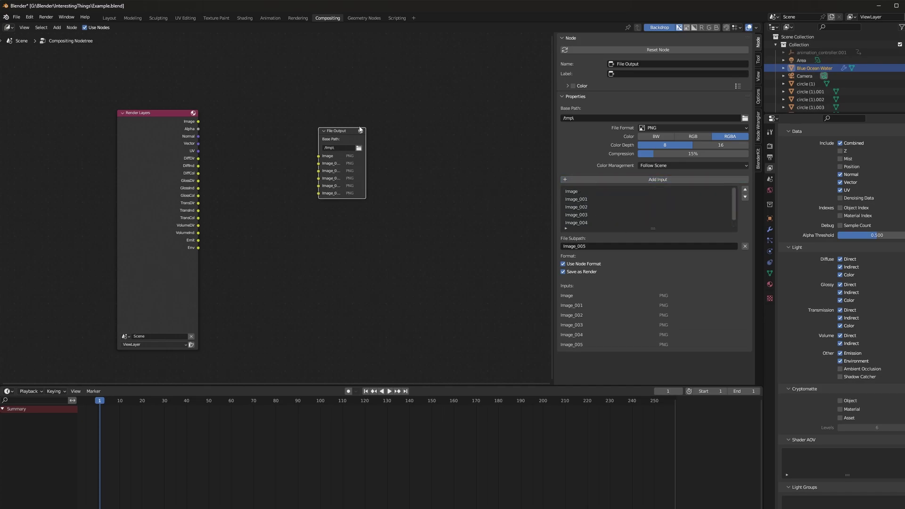
pyautogui.scroll(2, 192, 171)
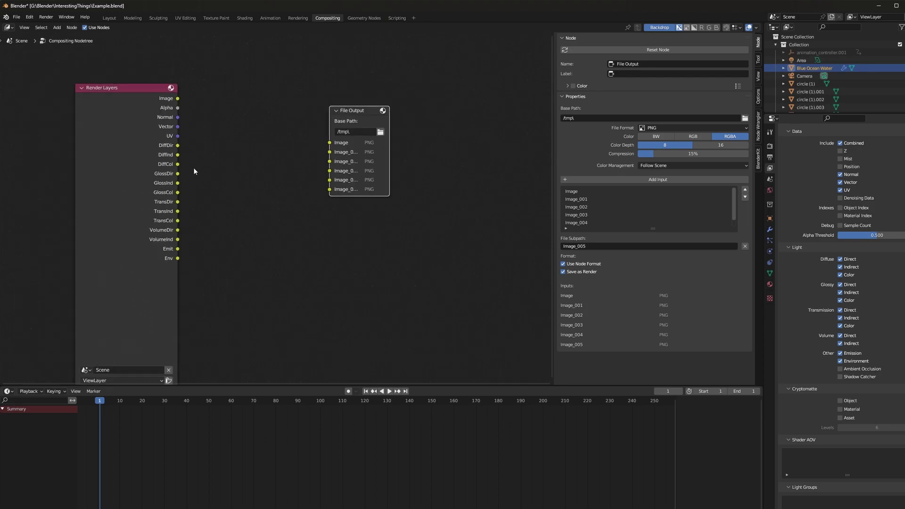
# Delete the File Output node.
pyautogui.scroll(-2, 273, 139)
pyautogui.moveTo(272, 140); pyautogui.dragTo(301, 156, button='middle')
pyautogui.press('x')
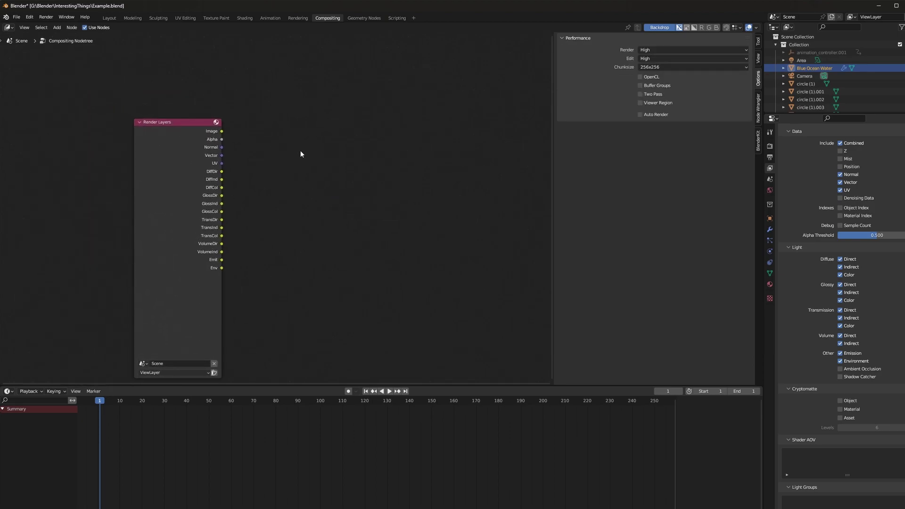
# Add the Nuke_Auto_Output node group and place it close beside the Render Layers node.
pyautogui.press('F3')
pyautogui.write('nuke')
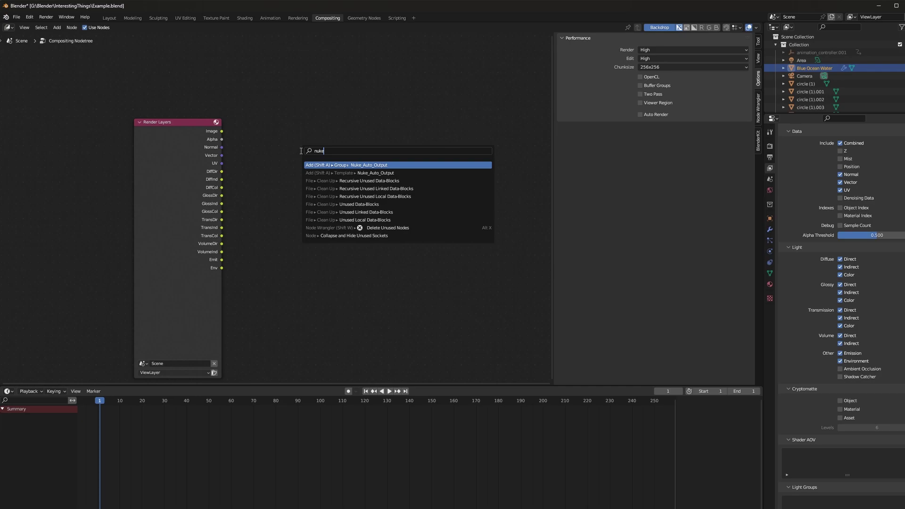
pyautogui.press('Return')
pyautogui.click(301, 127)
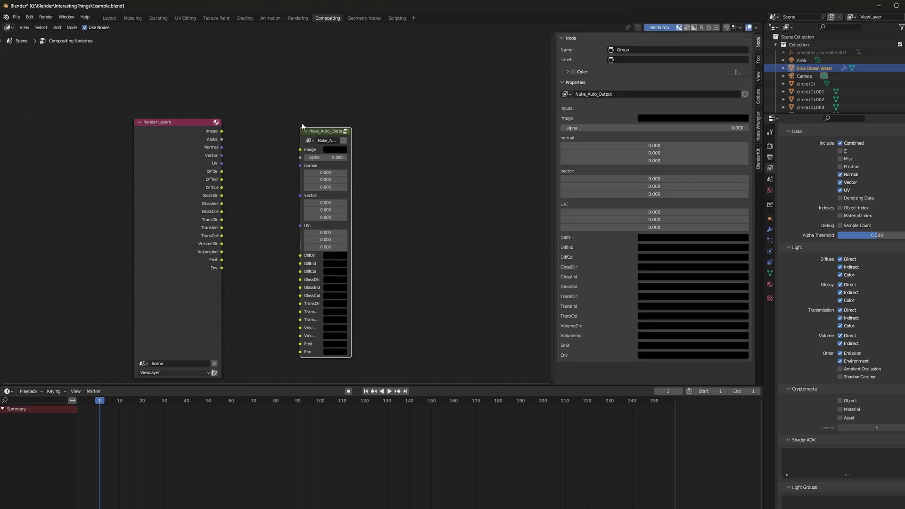
pyautogui.moveTo(325, 130); pyautogui.dragTo(257, 93)
# Connect every Render Layers output, from Image to Env, to the matching input of the Nuke_Auto_Output group.
pyautogui.scroll(3, 301, 95)
pyautogui.click(212, 113)
pyautogui.moveTo(208, 110); pyautogui.dragTo(219, 203)
pyautogui.moveTo(208, 213); pyautogui.dragTo(219, 285)
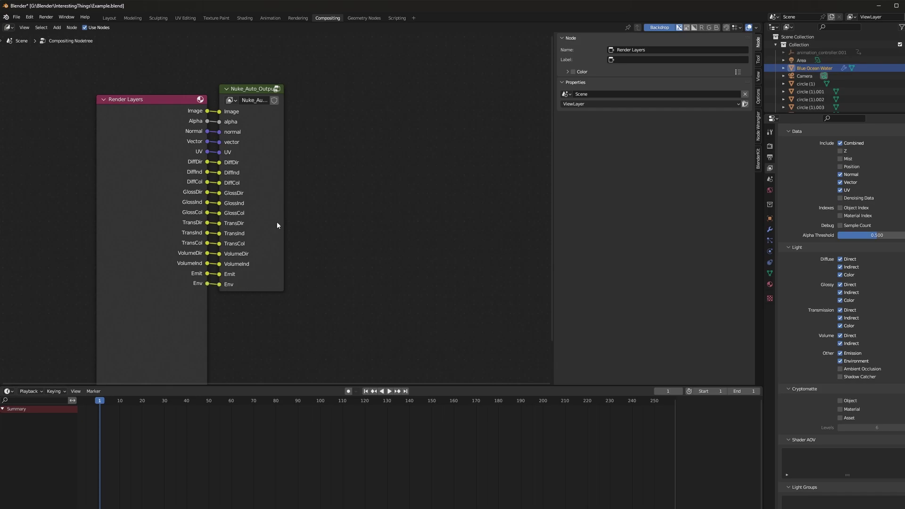
# Move the Nuke_Auto_Output group farther away from the Render Layers node.
pyautogui.moveTo(252, 89); pyautogui.dragTo(297, 83)
pyautogui.scroll(-2, 292, 117)
pyautogui.moveTo(292, 117); pyautogui.dragTo(294, 122)
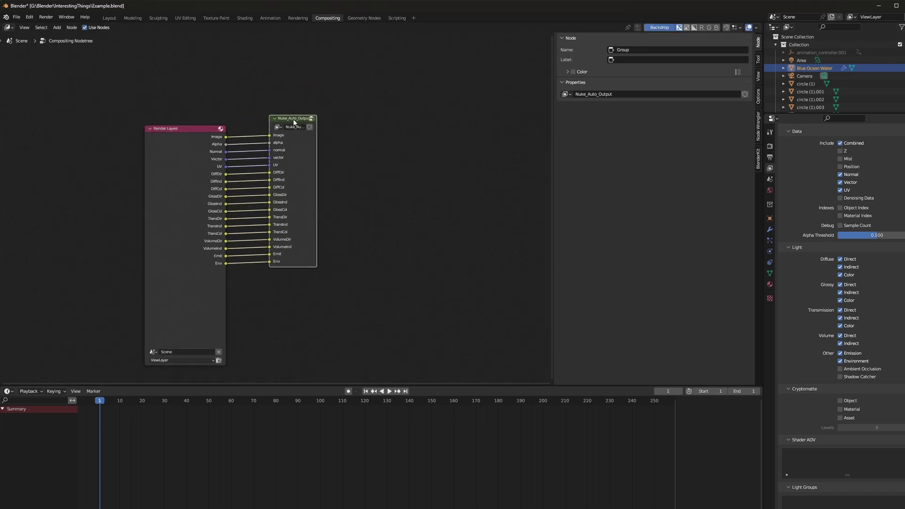
pyautogui.scroll(2, 298, 117)
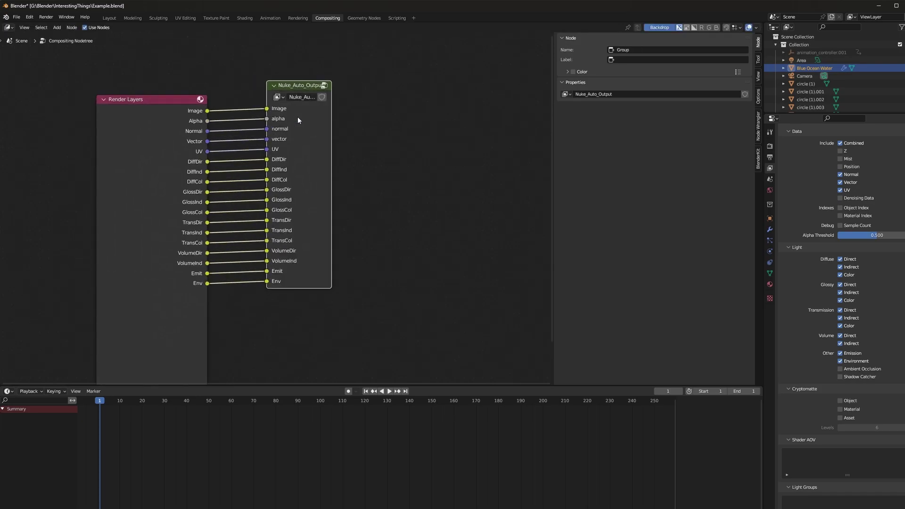
# Open the Nuke_Auto_Output group for editing so its internal nodes are accessible.
pyautogui.press('Tab')
pyautogui.scroll(-3, 295, 179)
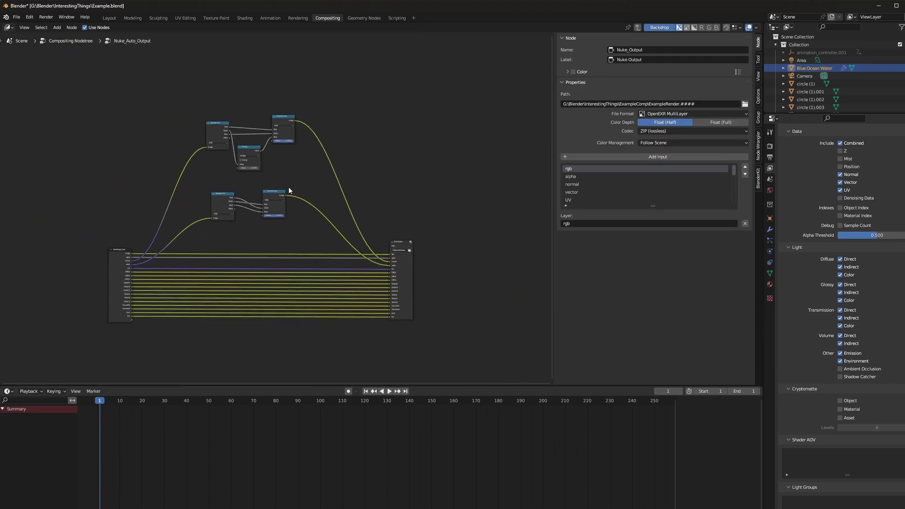
pyautogui.scroll(1, 240, 222)
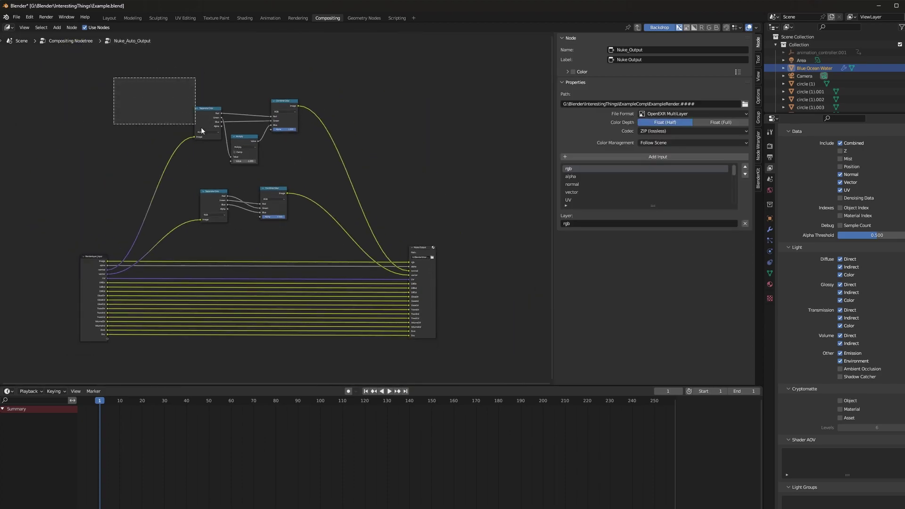
# Examine how the normal and vector passes run through the Separate Color, Multiply and Combine Color nodes inside the group.
pyautogui.scroll(2, 321, 238)
pyautogui.scroll(2, 52, 292)
pyautogui.scroll(-2, 51, 294)
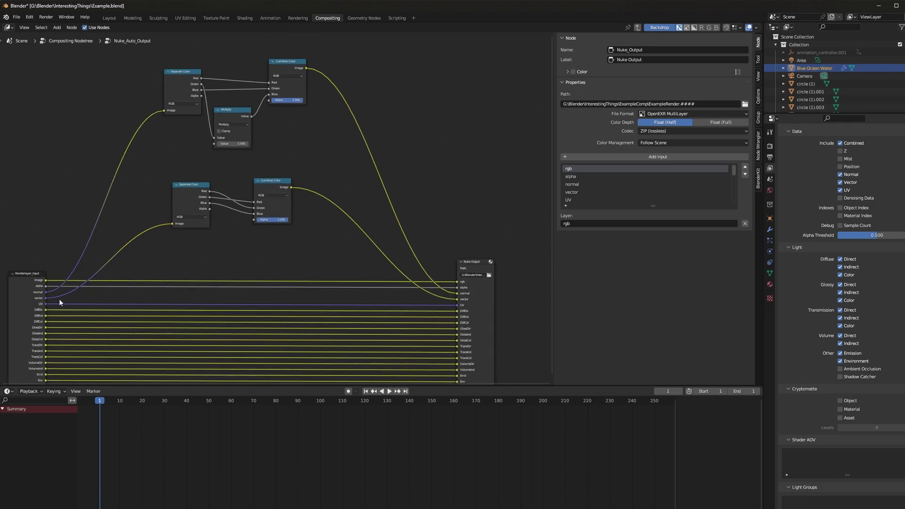
pyautogui.moveTo(330, 252); pyautogui.dragTo(329, 259, button='middle')
pyautogui.scroll(-1, 329, 259)
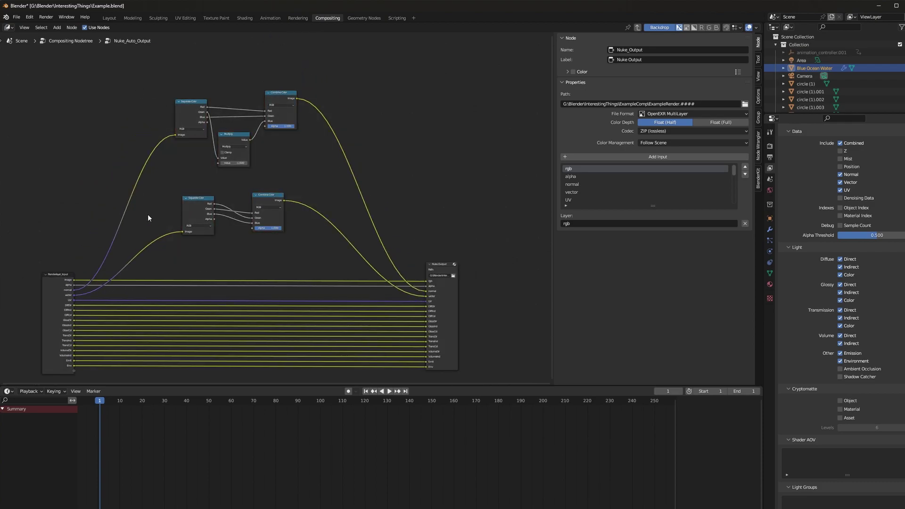
pyautogui.moveTo(326, 233); pyautogui.dragTo(314, 208, button='middle')
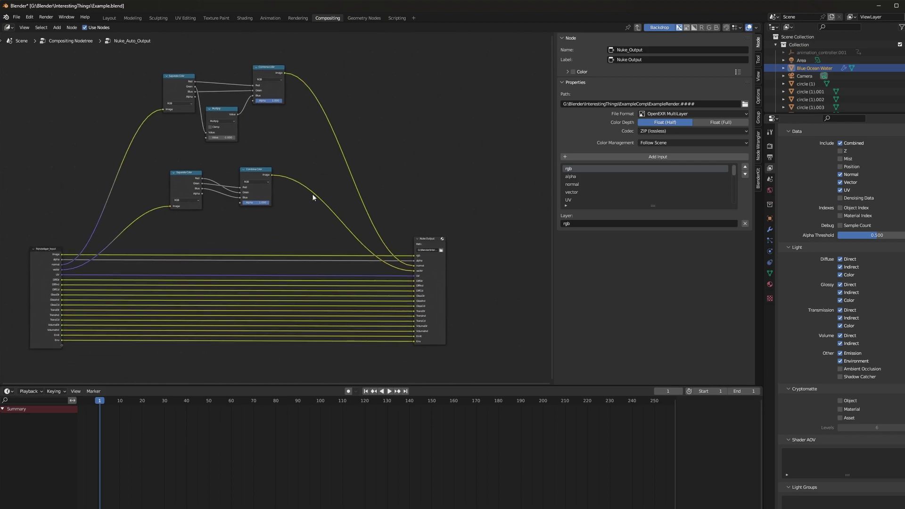
pyautogui.scroll(2, 313, 196)
pyautogui.scroll(-2, 278, 213)
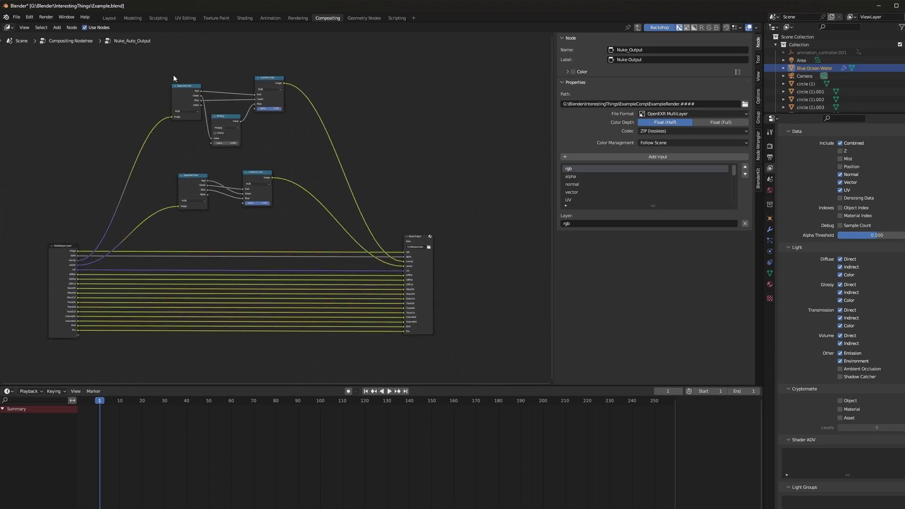
pyautogui.moveTo(329, 229); pyautogui.dragTo(304, 212)
pyautogui.click(147, 69)
# Set the Nuke Output node's path to G:\Blender\InterestingThings\ExampleComp\TutorialRender.####.
pyautogui.scroll(3, 304, 213)
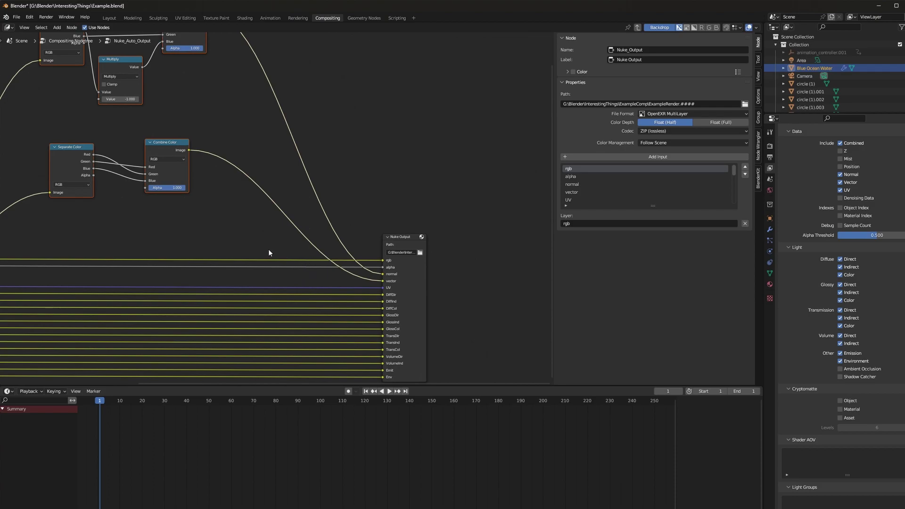
pyautogui.scroll(2, 267, 249)
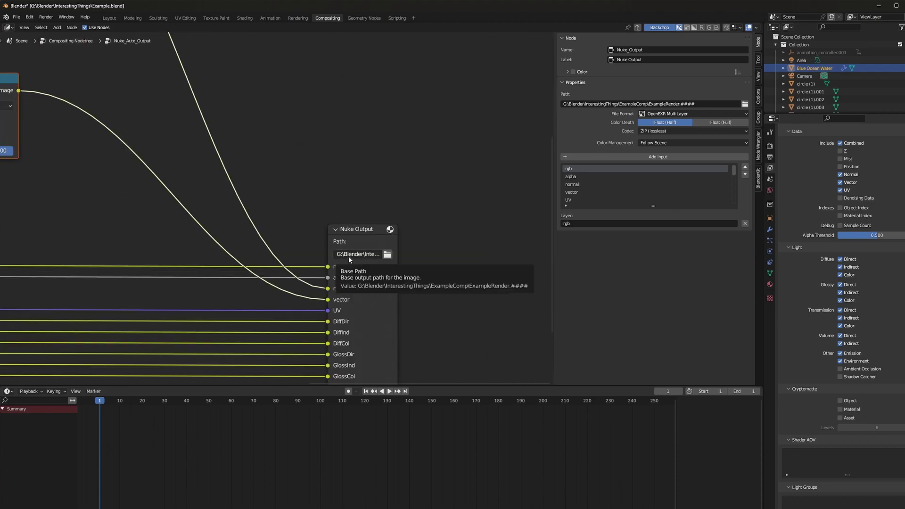
pyautogui.click(769, 157)
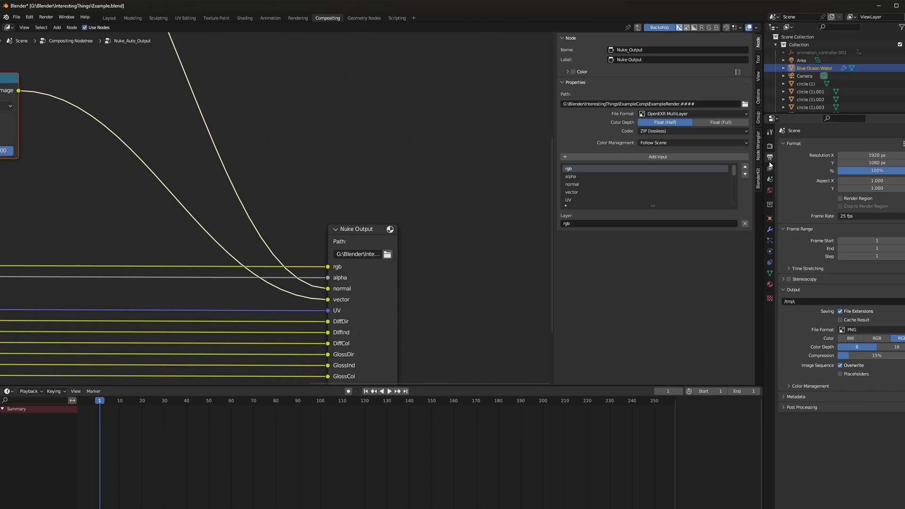
pyautogui.click(357, 254)
pyautogui.click(423, 262)
pyautogui.click(358, 255)
pyautogui.click(446, 265)
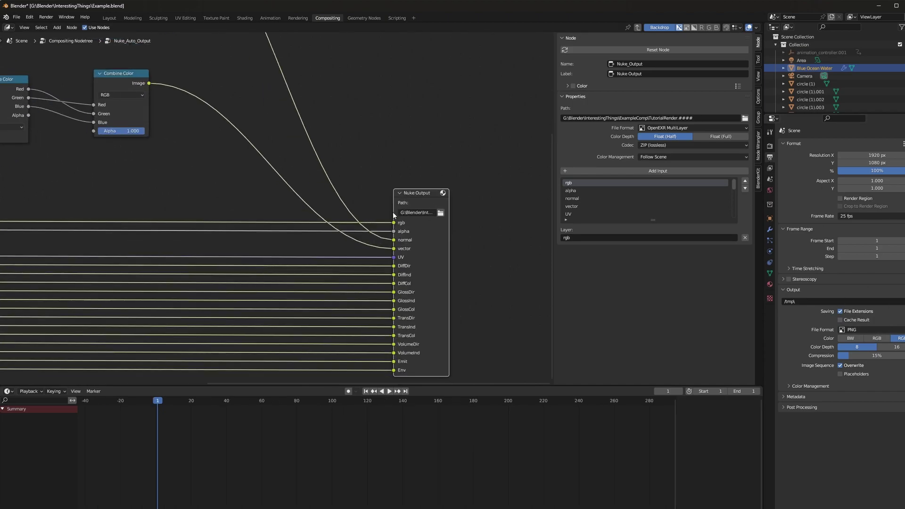
pyautogui.scroll(3, 392, 212)
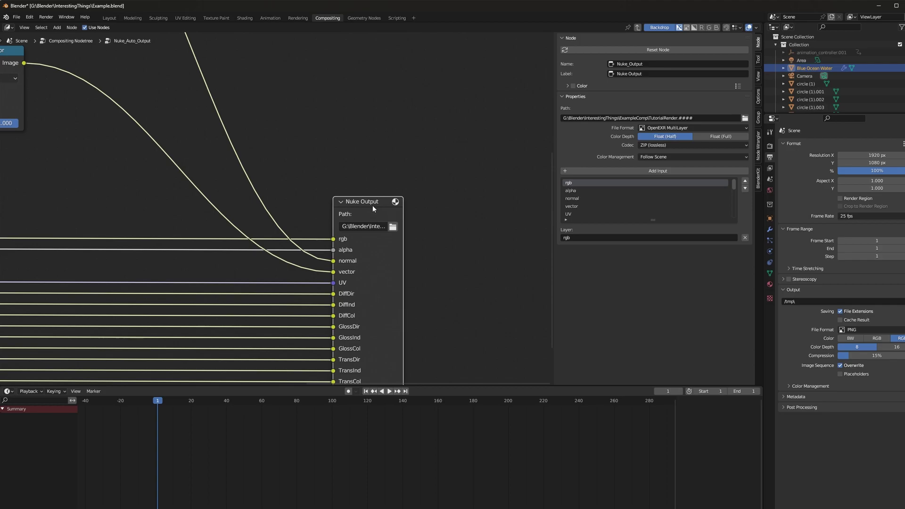
# Check the TutorialRender file name and its #### frame padding in the Nuke Output node's path.
pyautogui.scroll(-10, 374, 208)
pyautogui.moveTo(385, 253); pyautogui.dragTo(422, 275, button='middle')
pyautogui.scroll(6, 425, 266)
pyautogui.scroll(4, 427, 264)
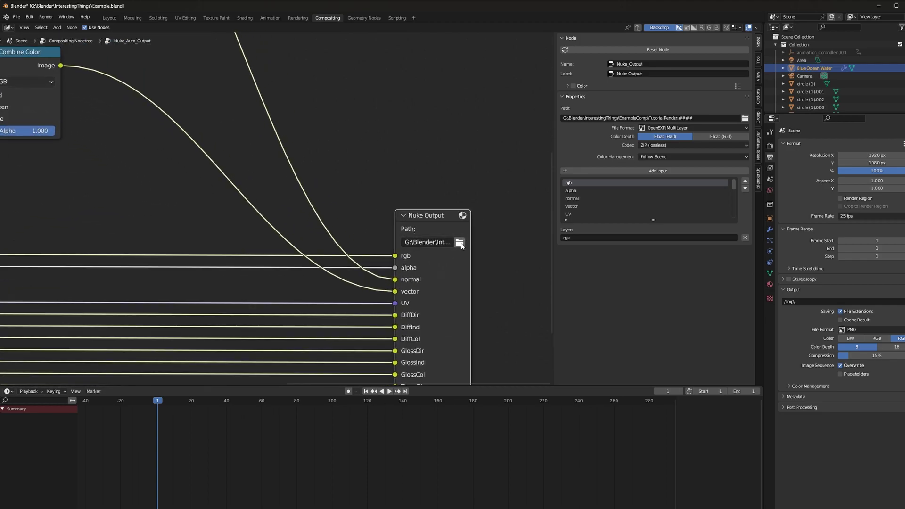
pyautogui.click(672, 118)
pyautogui.moveTo(651, 118); pyautogui.dragTo(704, 118)
pyautogui.click(681, 117)
pyautogui.click(705, 119)
pyautogui.hotkey('shift', 'Left')
pyautogui.hotkey('shift', 'Left')
pyautogui.hotkey('shift', 'Left')
pyautogui.click(696, 117)
pyautogui.press('Return')
pyautogui.scroll(-6, 438, 225)
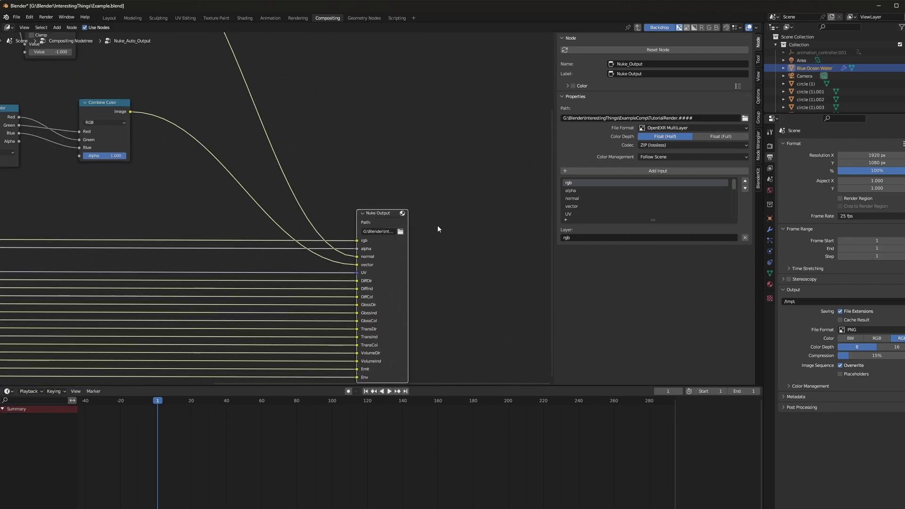
pyautogui.scroll(1, 361, 274)
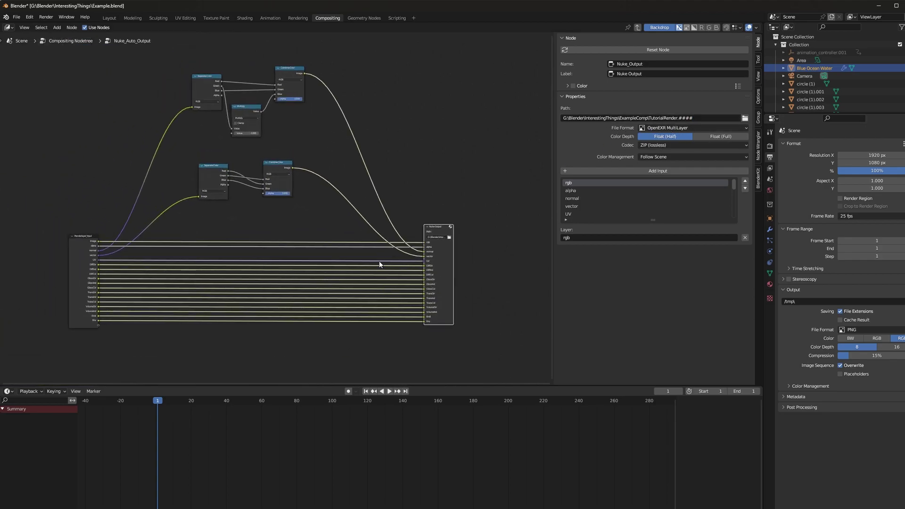
pyautogui.click(45, 17)
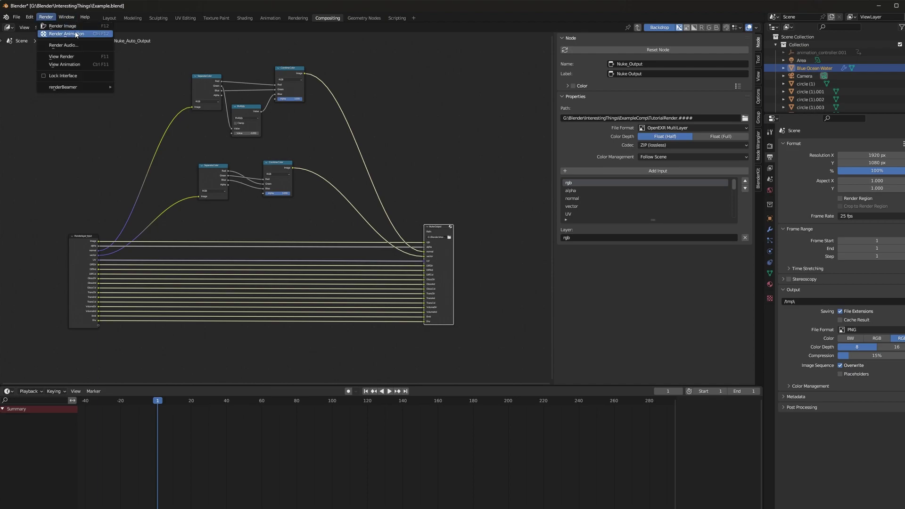
pyautogui.click(277, 206)
pyautogui.scroll(-3, 368, 242)
pyautogui.scroll(4, 292, 209)
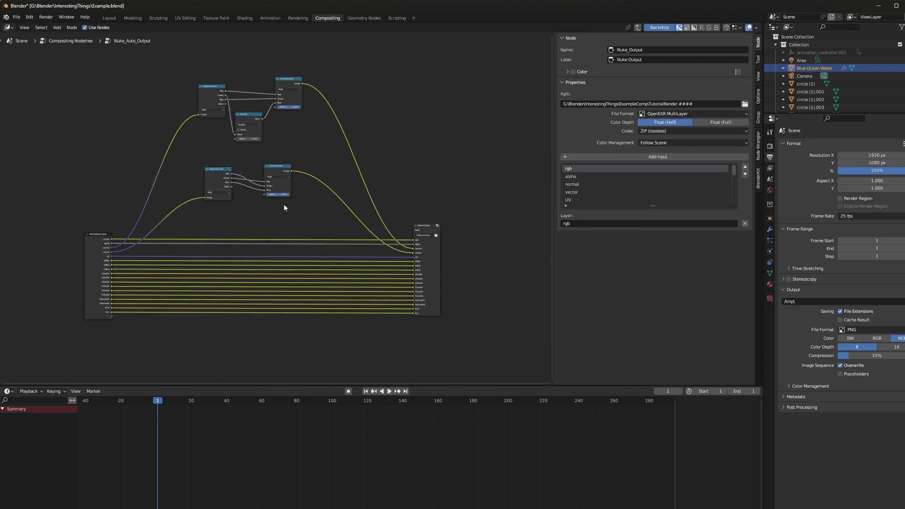
pyautogui.moveTo(247, 192); pyautogui.dragTo(267, 253, button='middle')
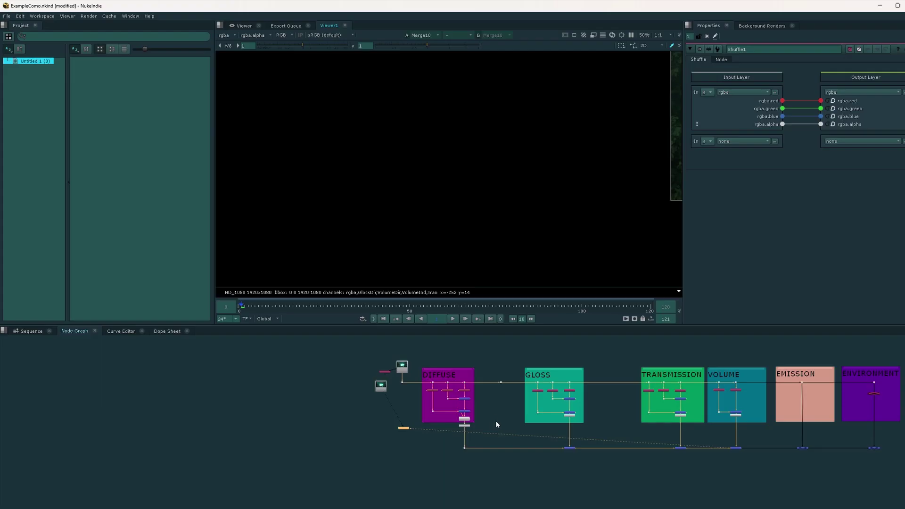
# Examine the node graph from the Read1 render through the Diffuse, Gloss, Transmission, Volume, Emission and Environment sections.
pyautogui.scroll(3, 496, 420)
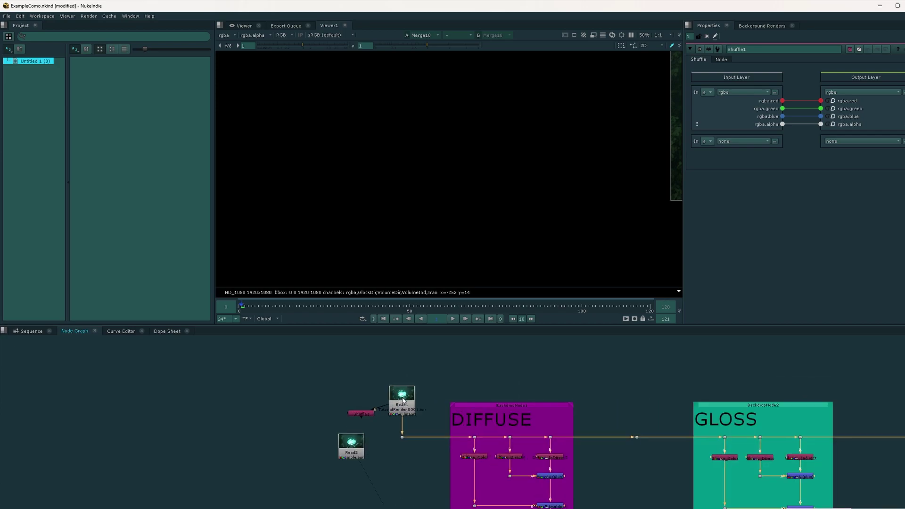
pyautogui.scroll(-4, 566, 222)
pyautogui.moveTo(589, 220); pyautogui.dragTo(386, 215, button='middle')
pyautogui.scroll(-1, 606, 424)
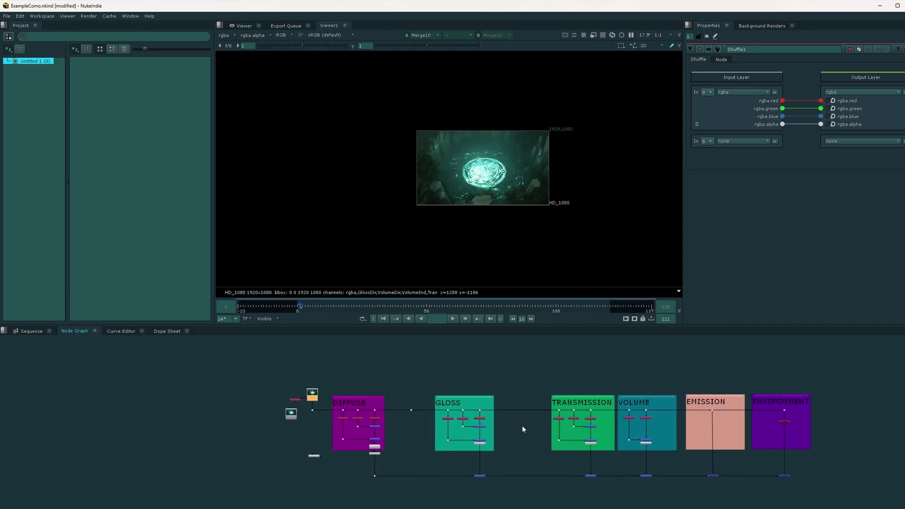
pyautogui.scroll(3, 521, 428)
pyautogui.scroll(4, 401, 398)
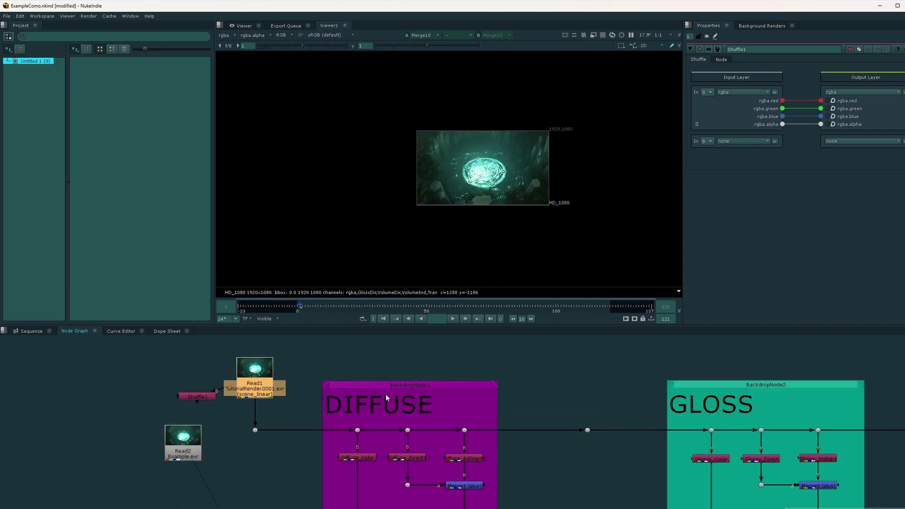
pyautogui.scroll(-5, 409, 428)
pyautogui.scroll(2, 327, 446)
pyautogui.scroll(-2, 282, 401)
pyautogui.moveTo(232, 358); pyautogui.dragTo(701, 465)
pyautogui.click(627, 465)
pyautogui.moveTo(351, 431); pyautogui.dragTo(419, 433, button='middle')
pyautogui.scroll(5, 316, 395)
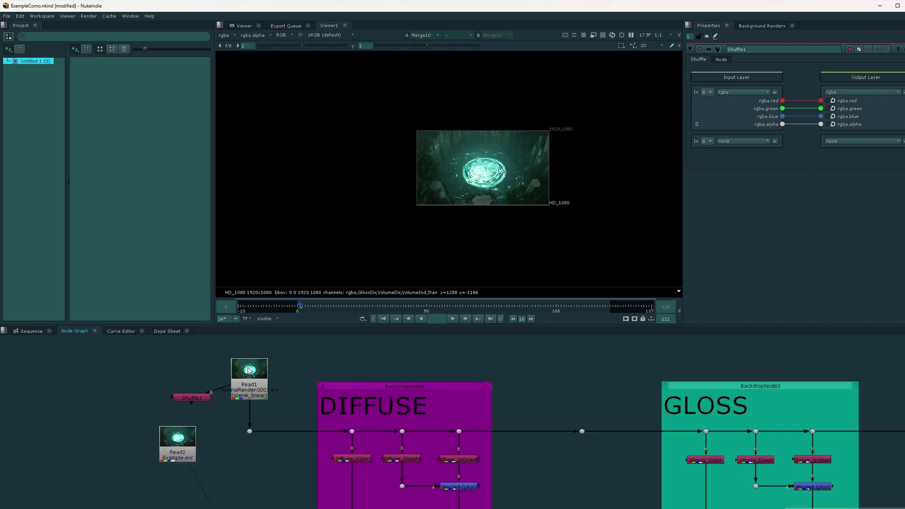
# Inspect the merged composite from Merge10 up close in the viewer.
pyautogui.scroll(4, 498, 207)
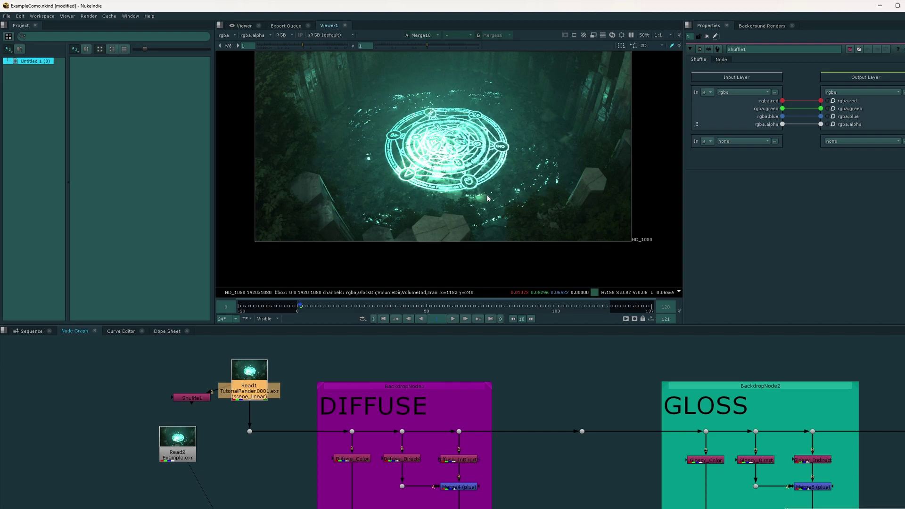
pyautogui.scroll(-1, 448, 189)
pyautogui.scroll(3, 408, 173)
pyautogui.scroll(-1, 408, 173)
pyautogui.scroll(-6, 487, 452)
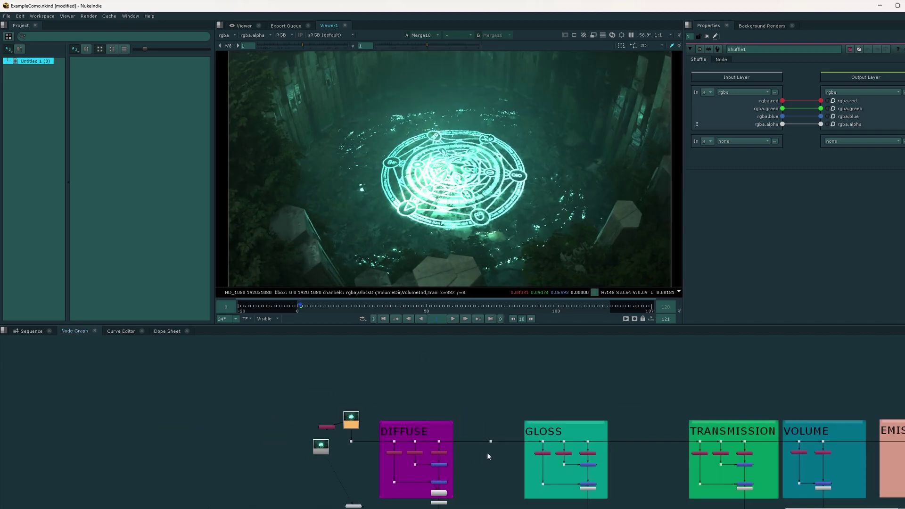
# Display the unprocessed Read1 TutorialRender.0001.exr render in the viewer.
pyautogui.scroll(4, 189, 421)
pyautogui.scroll(3, 275, 405)
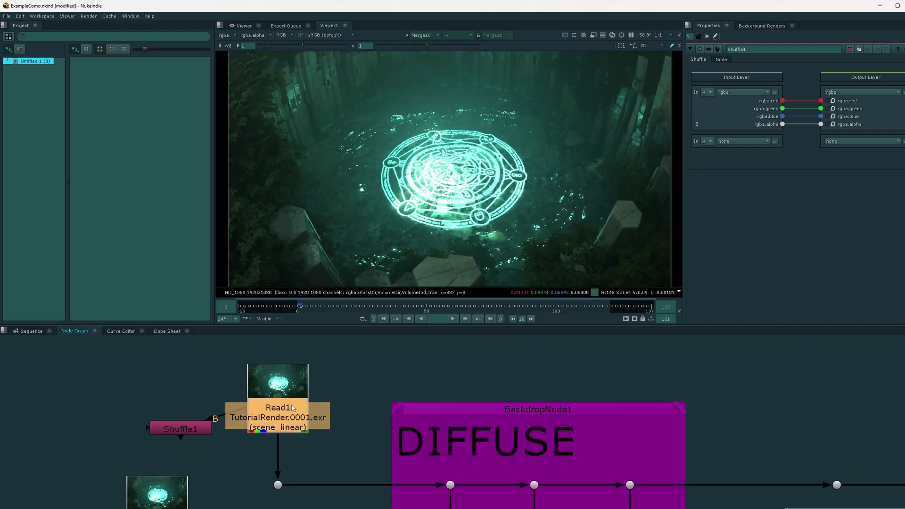
pyautogui.press('1')
pyautogui.scroll(-2, 347, 233)
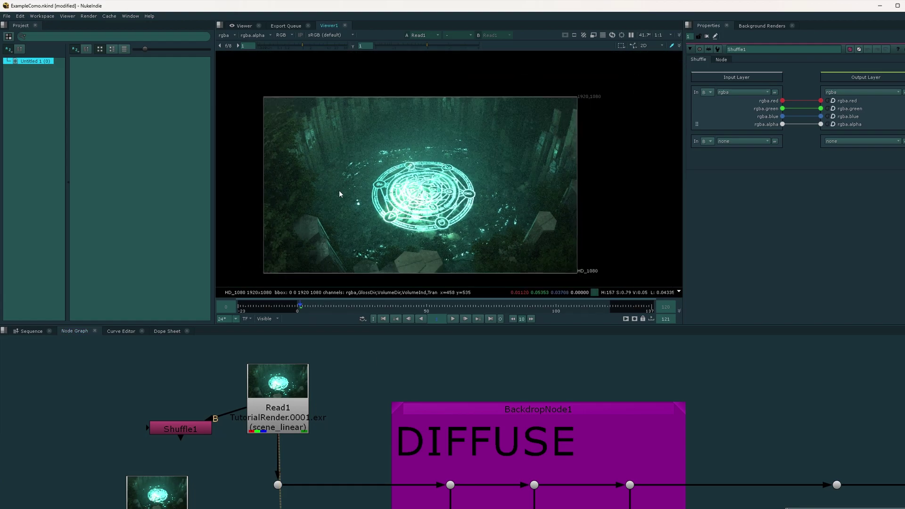
pyautogui.scroll(3, 228, 440)
# Delete the Shuffle1 node attached to Read1.
pyautogui.click(192, 419)
pyautogui.scroll(-4, 195, 417)
pyautogui.press('Delete')
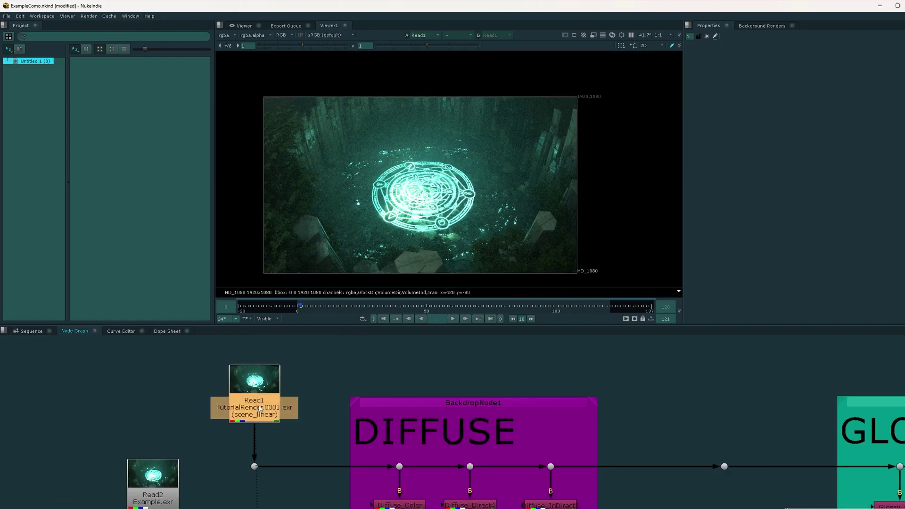
pyautogui.click(205, 418)
pyautogui.moveTo(393, 196); pyautogui.dragTo(373, 190, button='middle')
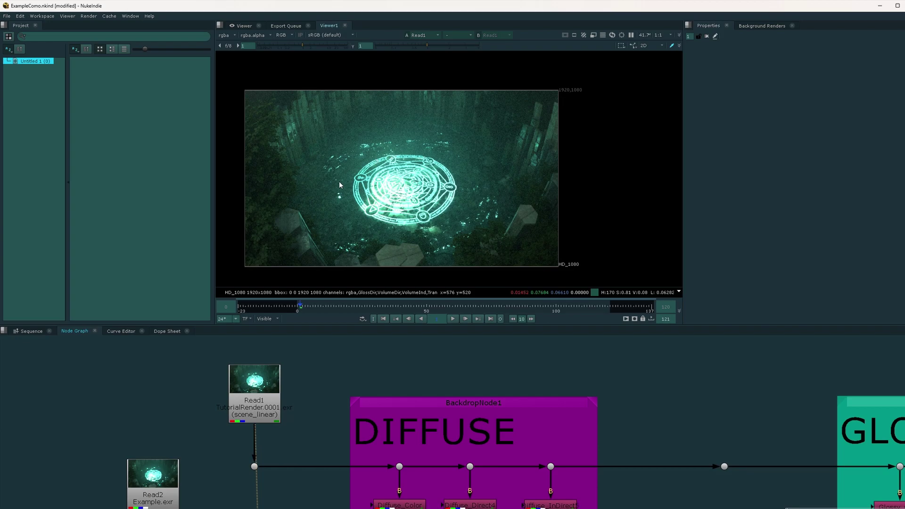
# Add a Shuffle node fed by the Read1 render and delete it again.
pyautogui.moveTo(225, 349); pyautogui.dragTo(315, 350, button='middle')
pyautogui.press('Tab')
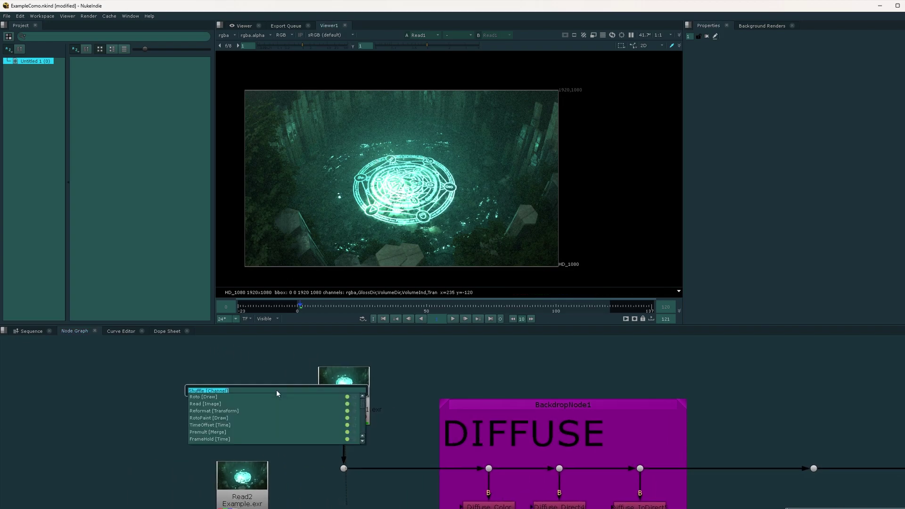
pyautogui.write('shuffle')
pyautogui.press('Return')
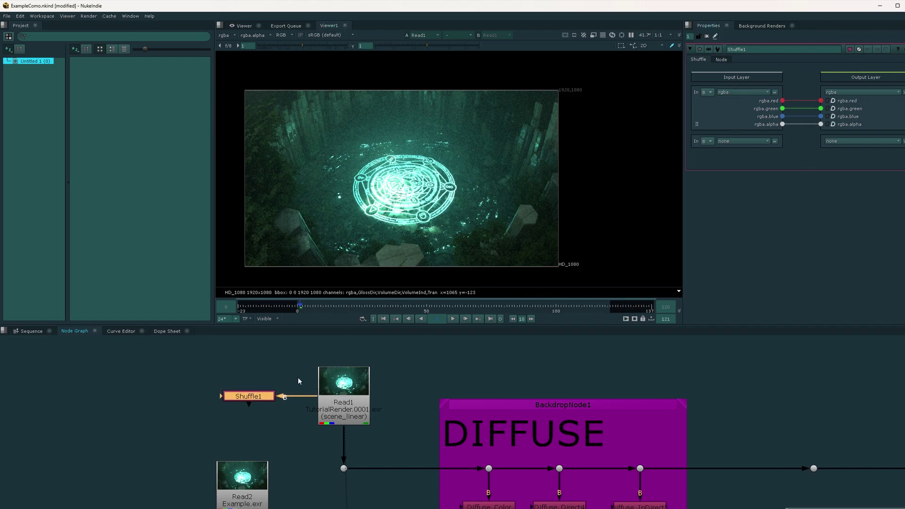
pyautogui.press('Delete')
pyautogui.scroll(2, 258, 399)
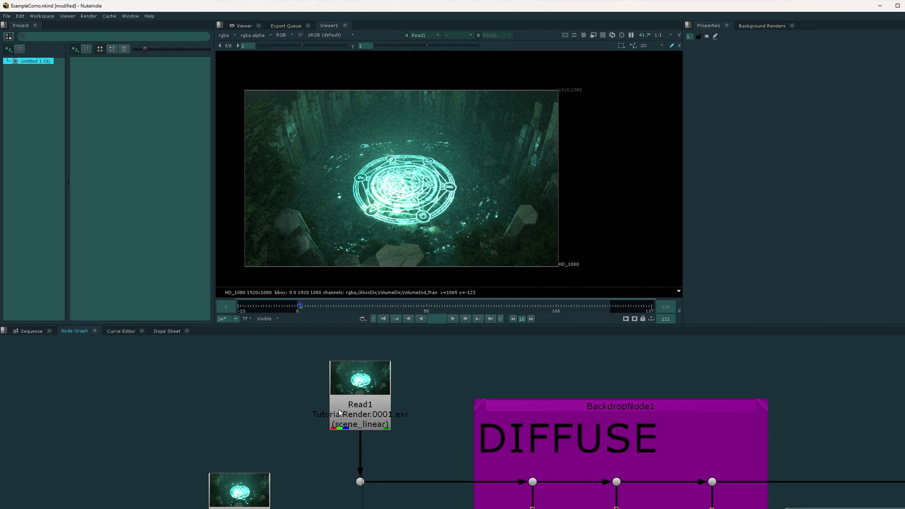
# Inspect the noise in the raw Read1 render around the glowing circle in the viewer.
pyautogui.click(353, 419)
pyautogui.press('1')
pyautogui.scroll(2, 413, 185)
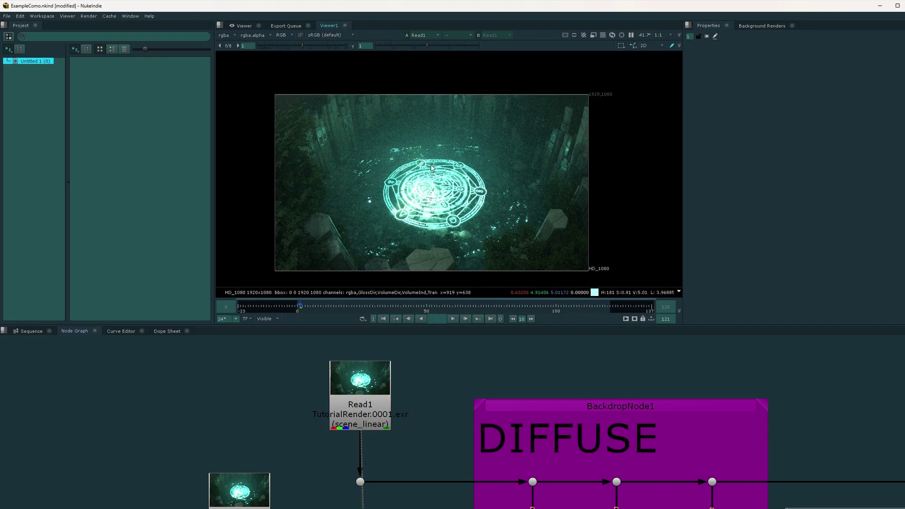
pyautogui.scroll(1, 415, 191)
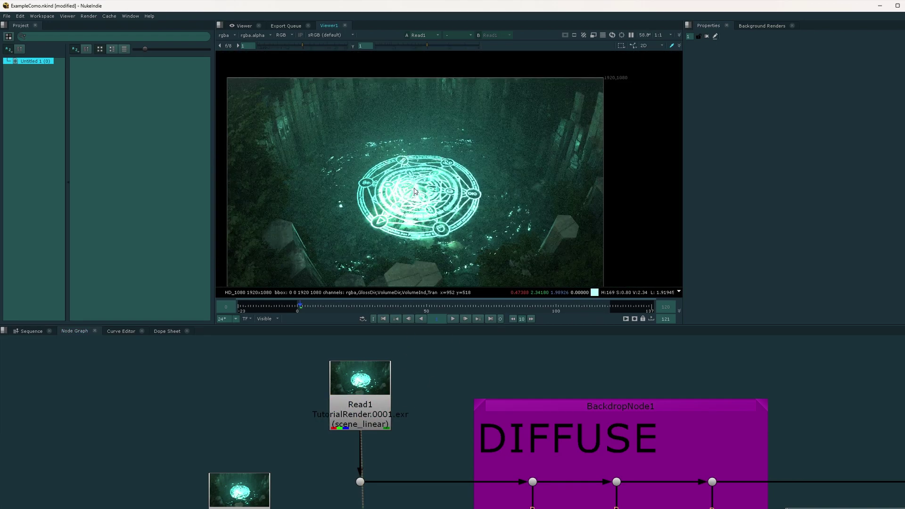
# Examine the pass sections' merges and their FireflyKiller and Reduce Noise nodes down to the bottom merge line.
pyautogui.scroll(-6, 358, 424)
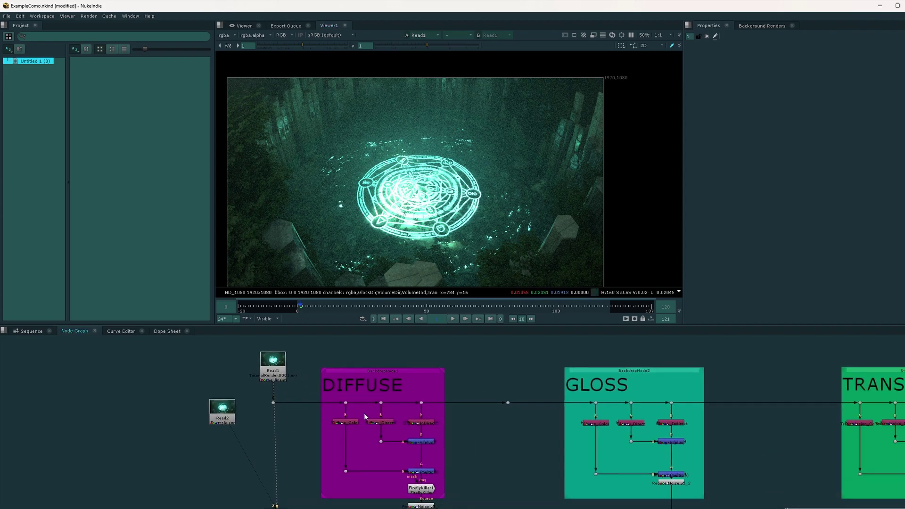
pyautogui.scroll(-2, 376, 424)
pyautogui.moveTo(245, 367); pyautogui.dragTo(647, 464)
pyautogui.press('f')
pyautogui.scroll(-3, 282, 433)
pyautogui.moveTo(181, 455); pyautogui.dragTo(365, 480, button='middle')
pyautogui.scroll(5, 367, 481)
pyautogui.click(393, 484)
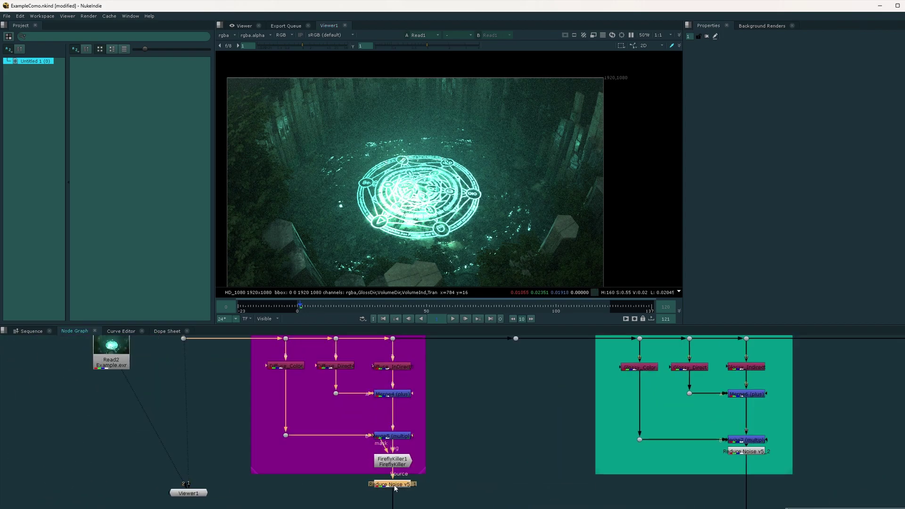
pyautogui.scroll(-6, 456, 475)
pyautogui.scroll(4, 562, 490)
pyautogui.moveTo(662, 499); pyautogui.dragTo(593, 484, button='middle')
pyautogui.scroll(-3, 562, 491)
pyautogui.scroll(3, 601, 483)
# Display the output of the merge node below the Volume section and inspect it in a full-screen viewer.
pyautogui.click(620, 480)
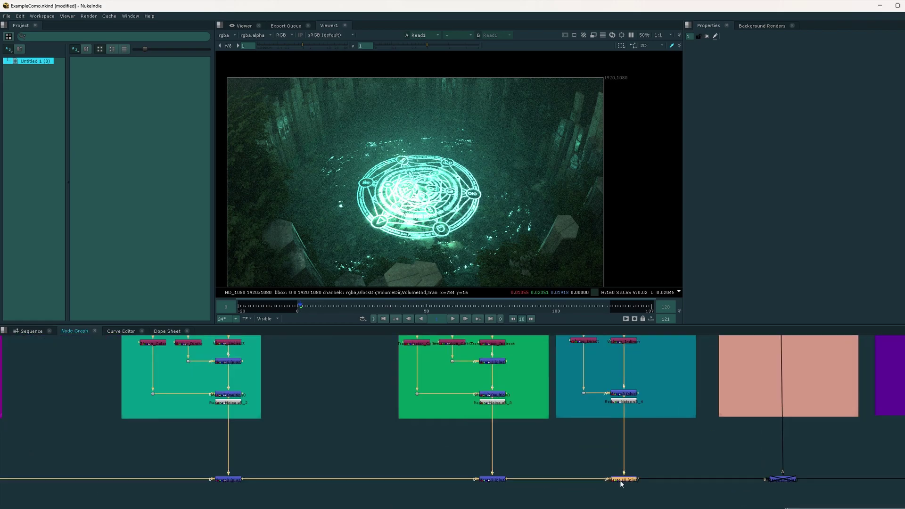
pyautogui.press('1')
pyautogui.scroll(4, 491, 239)
pyautogui.scroll(-4, 500, 247)
pyautogui.press('space')
pyautogui.scroll(4, 474, 268)
pyautogui.moveTo(152, 374); pyautogui.dragTo(415, 275, button='middle')
pyautogui.scroll(-1, 389, 263)
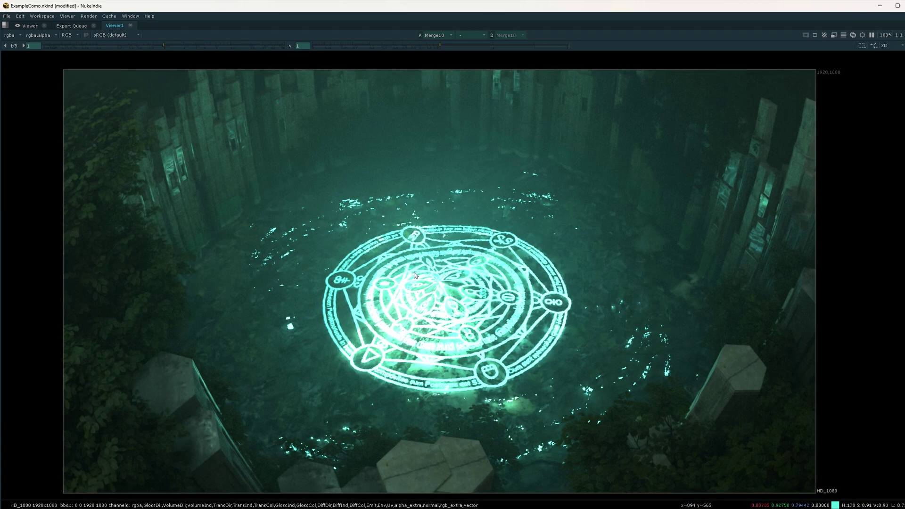
# Compare the raw Read1 render with the merged Merge10 result, viewing the merged result full screen.
pyautogui.press('space')
pyautogui.scroll(-3, 221, 386)
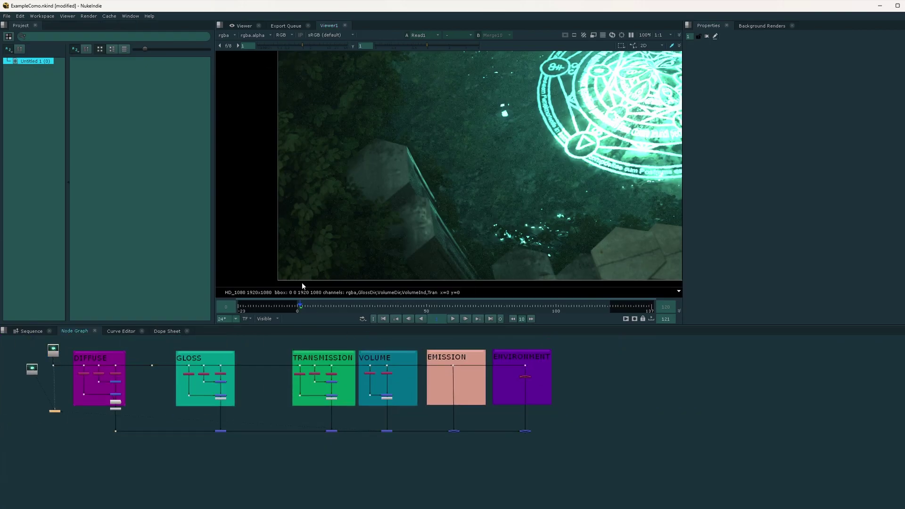
pyautogui.moveTo(540, 189); pyautogui.dragTo(446, 234, button='middle')
pyautogui.press('space')
pyautogui.moveTo(385, 310); pyautogui.dragTo(495, 259, button='middle')
pyautogui.scroll(1, 507, 255)
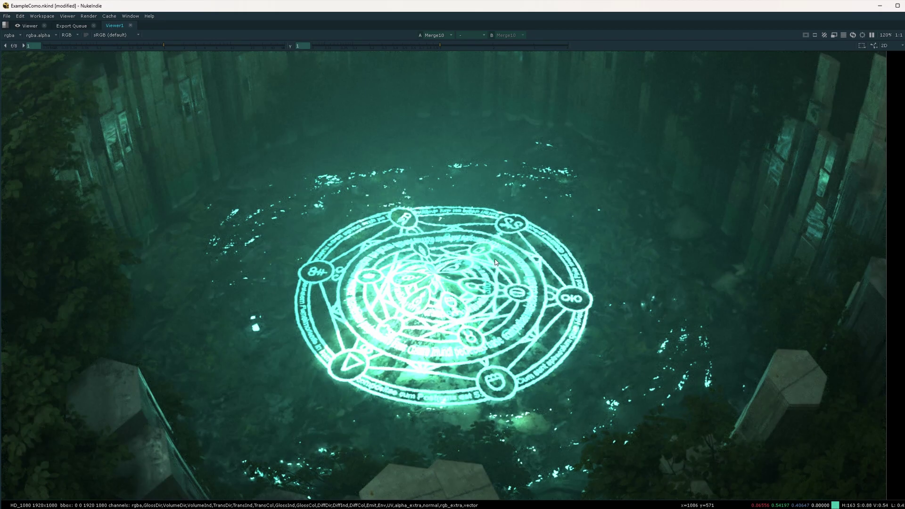
# Display the Read2 Example.exr render and inspect it in a full-screen viewer.
pyautogui.press('space')
pyautogui.click(36, 375)
pyautogui.press('1')
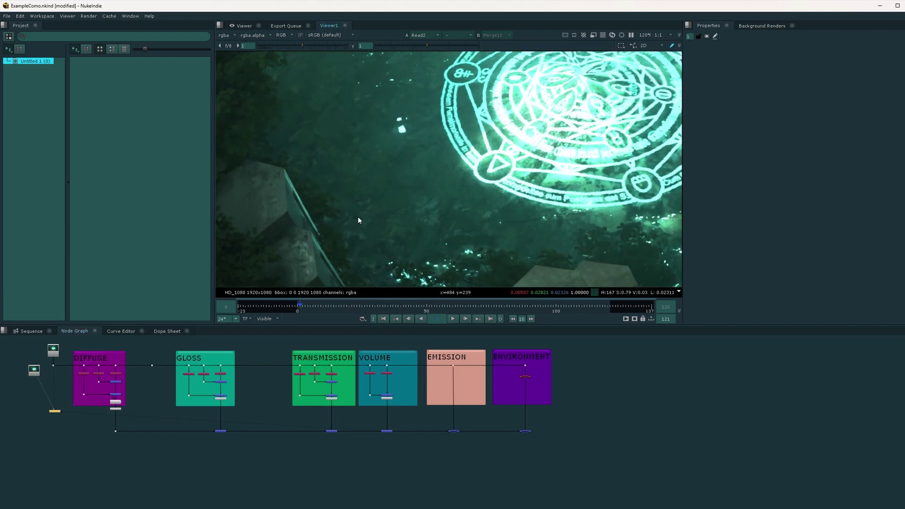
pyautogui.scroll(-3, 423, 215)
pyautogui.press('space')
pyautogui.scroll(3, 397, 265)
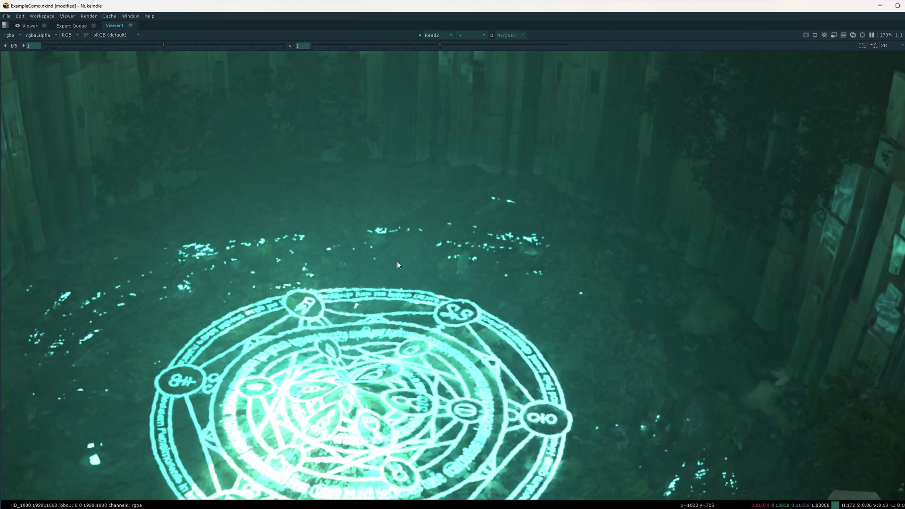
pyautogui.scroll(-5, 474, 261)
pyautogui.scroll(4, 532, 242)
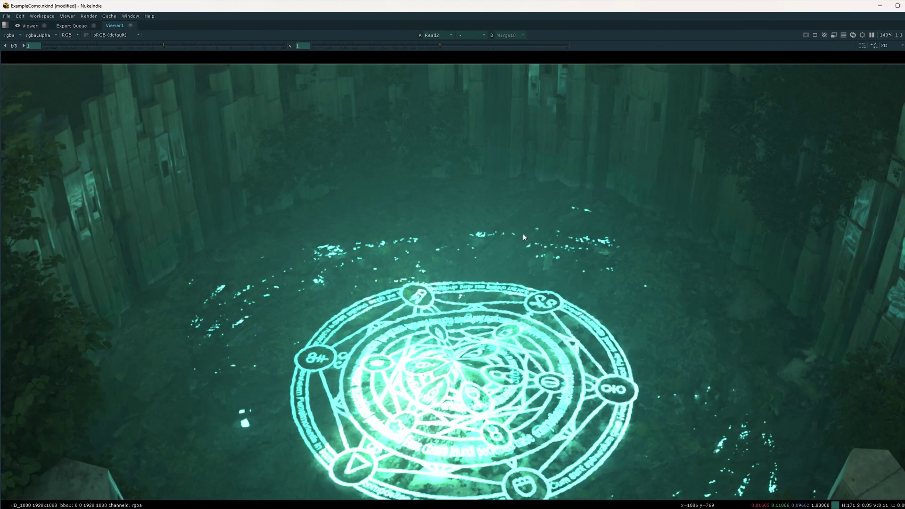
# Switch the full-screen viewer to Merge10 and back to Read2, and inspect the water highlights beside the circle.
pyautogui.moveTo(522, 234); pyautogui.dragTo(519, 227, button='middle')
pyautogui.press('1')
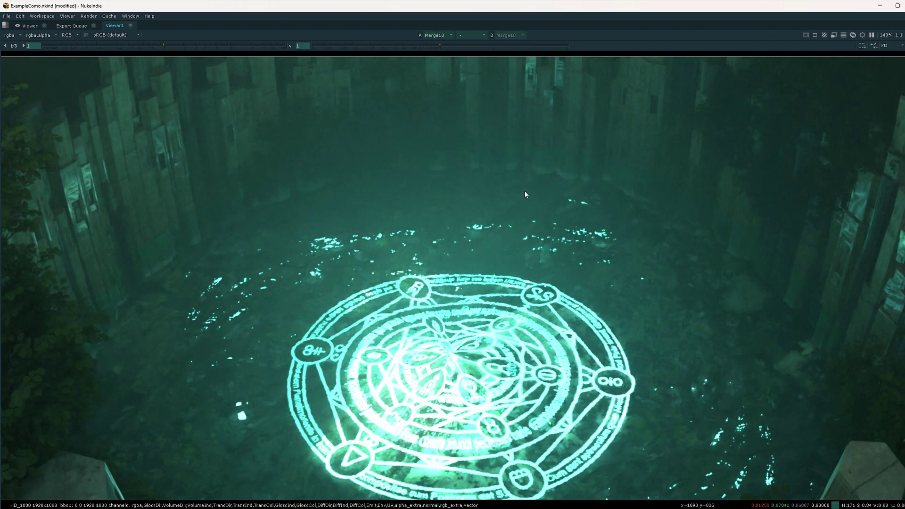
pyautogui.scroll(-3, 549, 202)
pyautogui.scroll(1, 548, 222)
pyautogui.press('2')
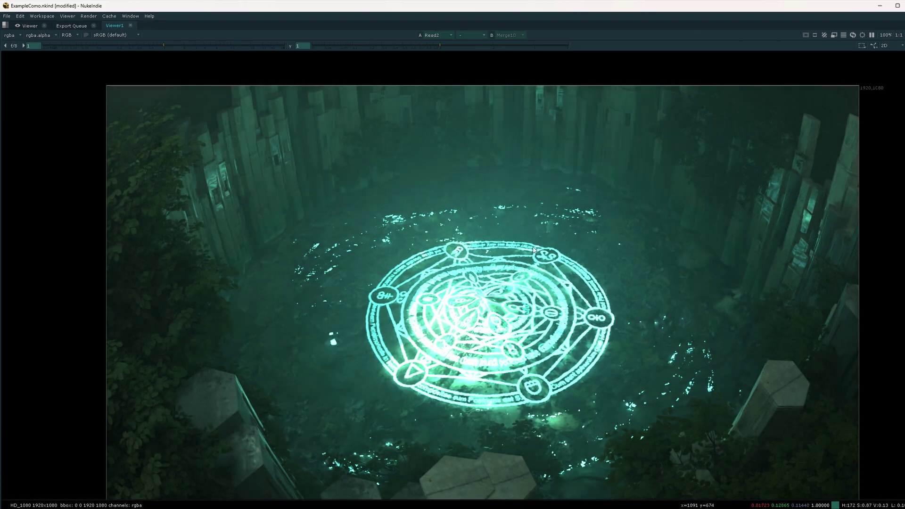
pyautogui.moveTo(533, 246); pyautogui.dragTo(462, 190, button='middle')
pyautogui.scroll(2, 614, 342)
pyautogui.moveTo(633, 351); pyautogui.dragTo(604, 347, button='middle')
pyautogui.scroll(1, 604, 347)
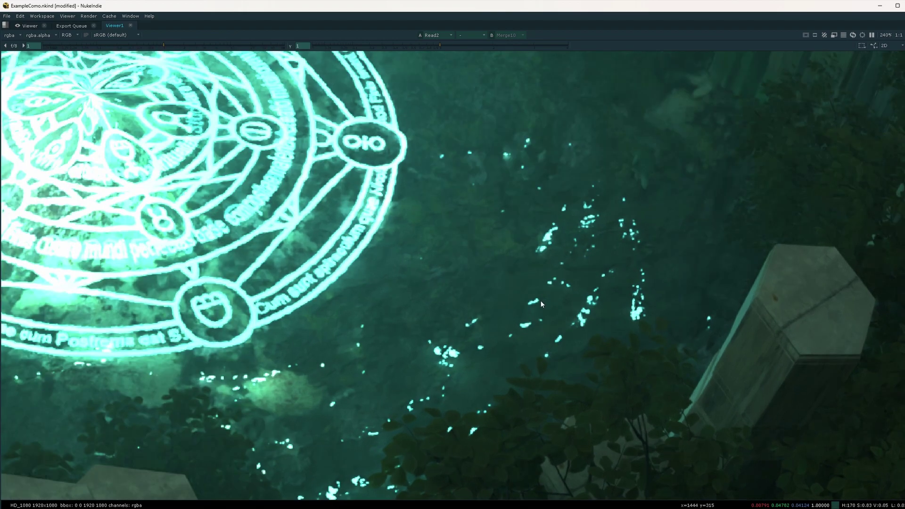
# Compare the dark area above the circle between Read2 and Merge10 in the full-screen viewer.
pyautogui.scroll(-5, 540, 300)
pyautogui.moveTo(486, 190); pyautogui.dragTo(524, 278, button='middle')
pyautogui.scroll(2, 435, 197)
pyautogui.moveTo(325, 115); pyautogui.dragTo(566, 254)
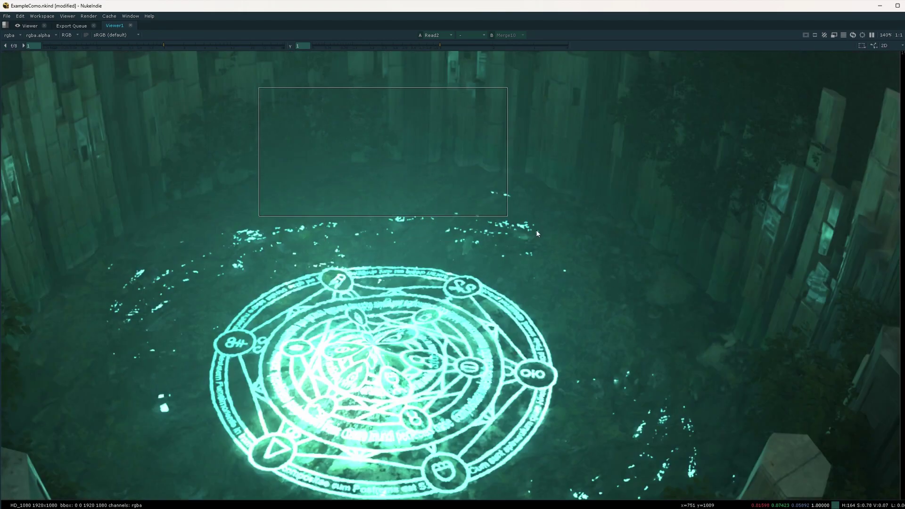
pyautogui.press('1')
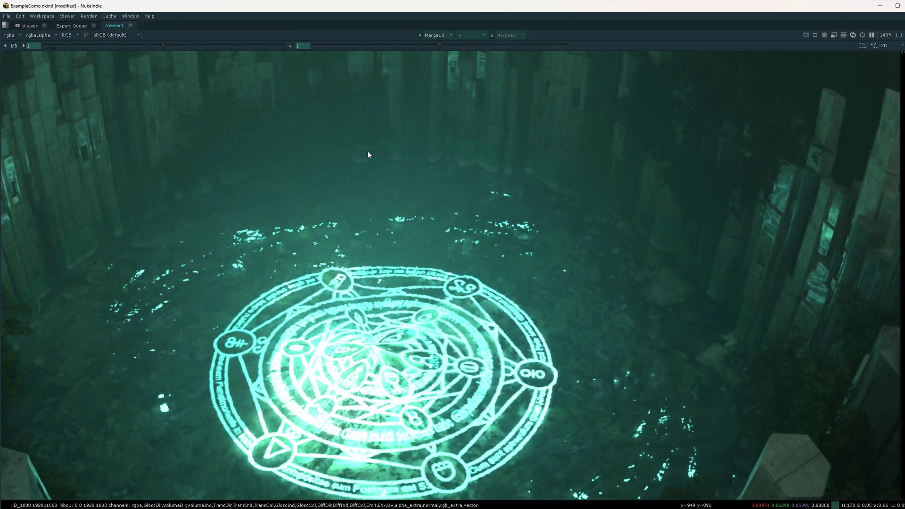
# Switch from Read2 to Merge10 and compare the hazy pillars and foliage behind the water in both images.
pyautogui.press('2')
pyautogui.scroll(5, 407, 200)
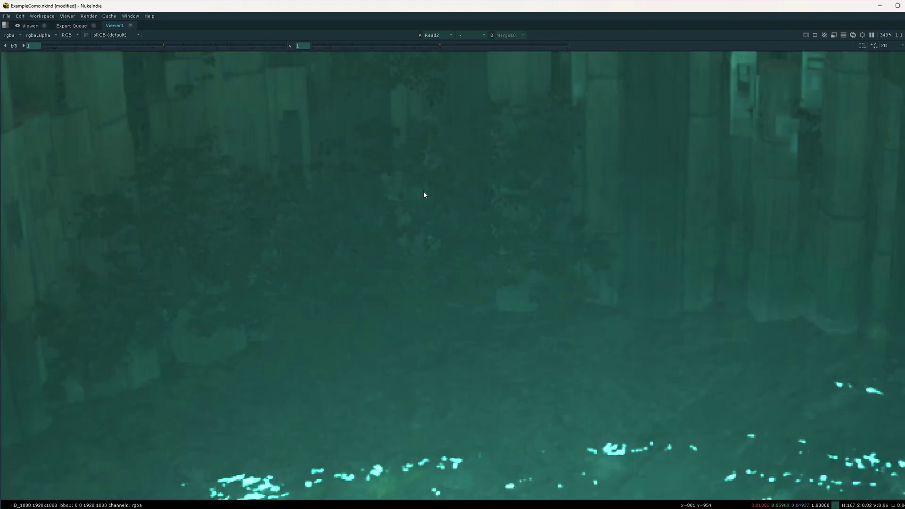
pyautogui.scroll(-4, 473, 236)
pyautogui.scroll(3, 471, 244)
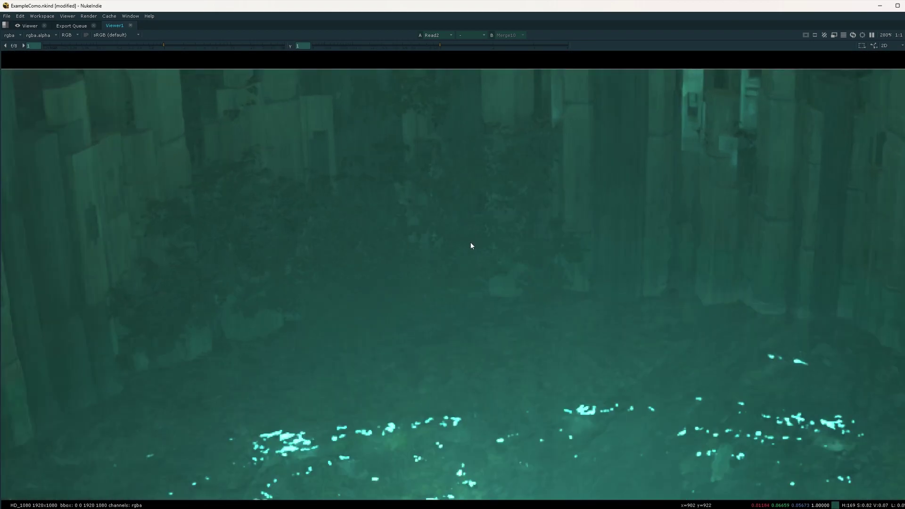
pyautogui.press('1')
pyautogui.scroll(-3, 483, 250)
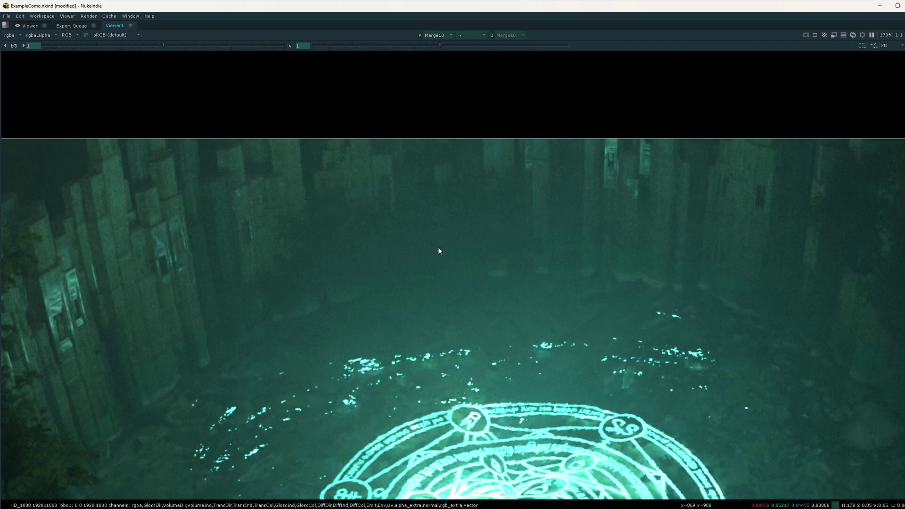
pyautogui.scroll(-4, 582, 325)
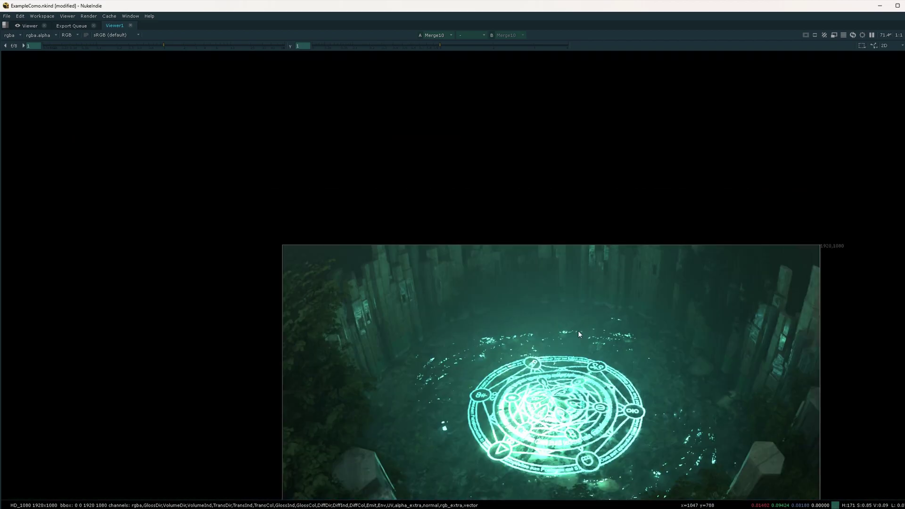
# Alternate between Merge10 and Read2 to compare the dark foliage and pillars on the right side of the image.
pyautogui.scroll(1, 568, 320)
pyautogui.scroll(4, 566, 302)
pyautogui.scroll(-1, 572, 285)
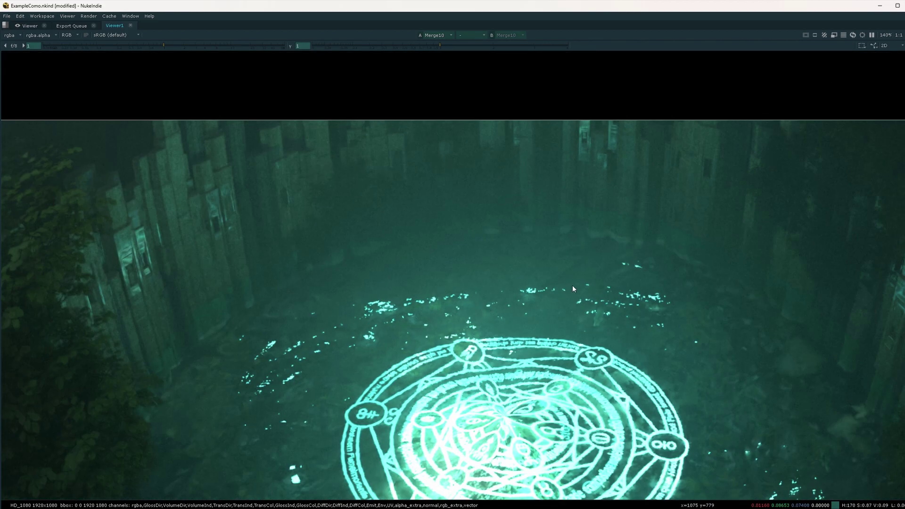
pyautogui.scroll(5, 581, 267)
pyautogui.scroll(-3, 581, 263)
pyautogui.moveTo(663, 315); pyautogui.dragTo(542, 264, button='middle')
pyautogui.press('2')
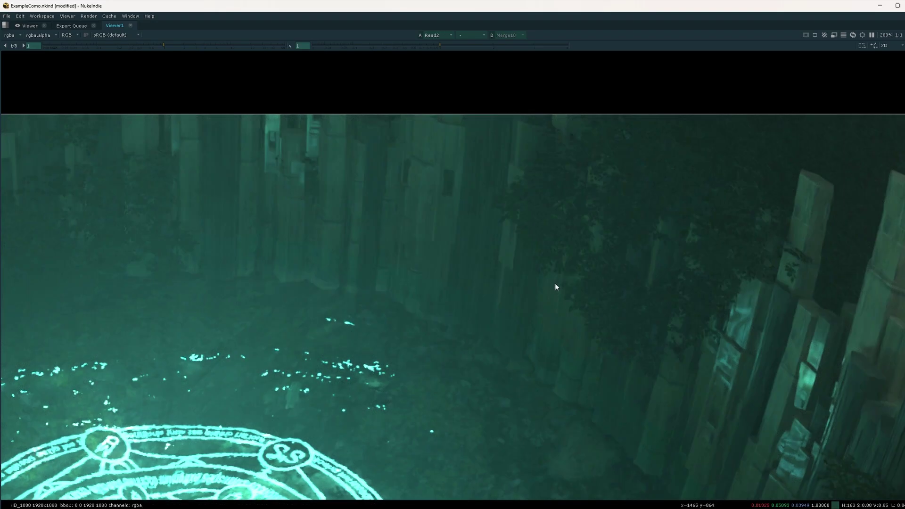
pyautogui.press('1')
pyautogui.press('2')
pyautogui.scroll(-3, 618, 334)
pyautogui.press('1')
pyautogui.scroll(3, 645, 339)
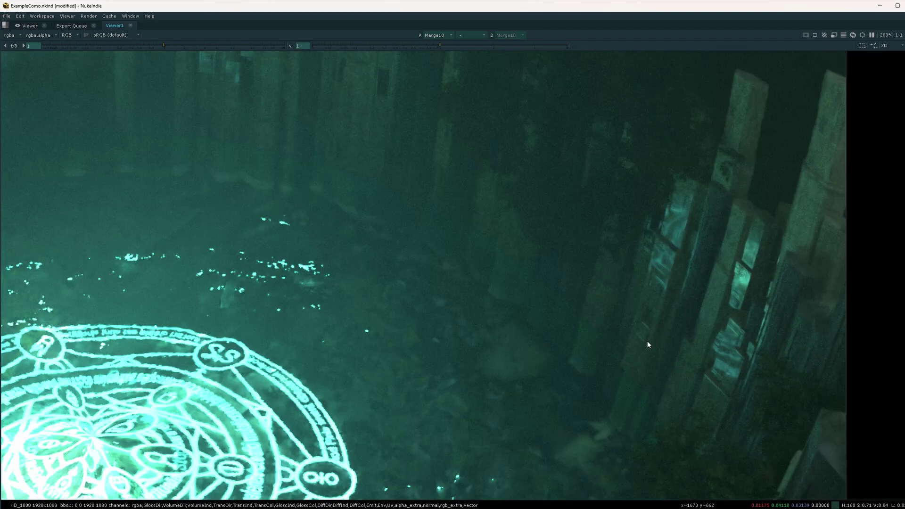
# Display the raw Read1 render and examine the noise in its dark background above the circle.
pyautogui.scroll(-4, 647, 340)
pyautogui.scroll(2, 500, 311)
pyautogui.press('3')
pyautogui.scroll(-1, 539, 285)
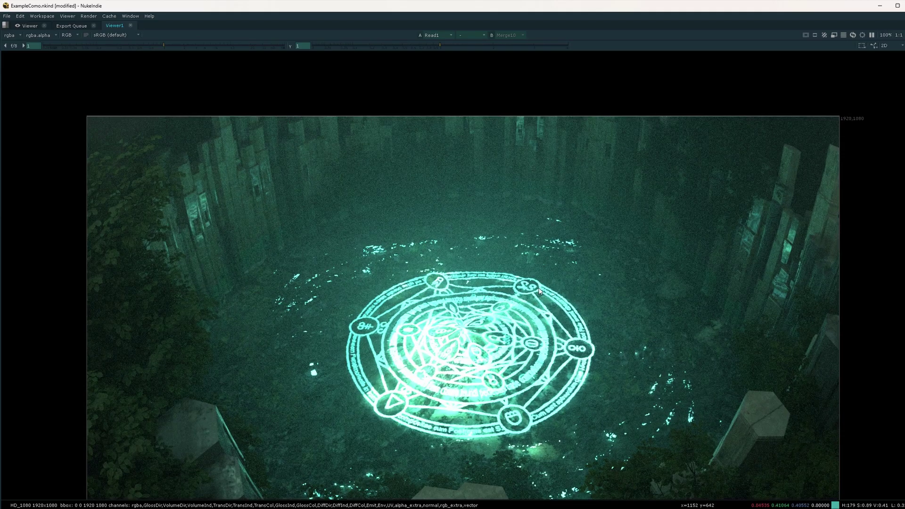
pyautogui.moveTo(240, 160); pyautogui.dragTo(403, 278)
pyautogui.moveTo(255, 200); pyautogui.dragTo(368, 281)
# Display Read2 and switch back to Merge10 to compare the shadowed pillars to the right of the circle.
pyautogui.press('2')
pyautogui.scroll(4, 636, 182)
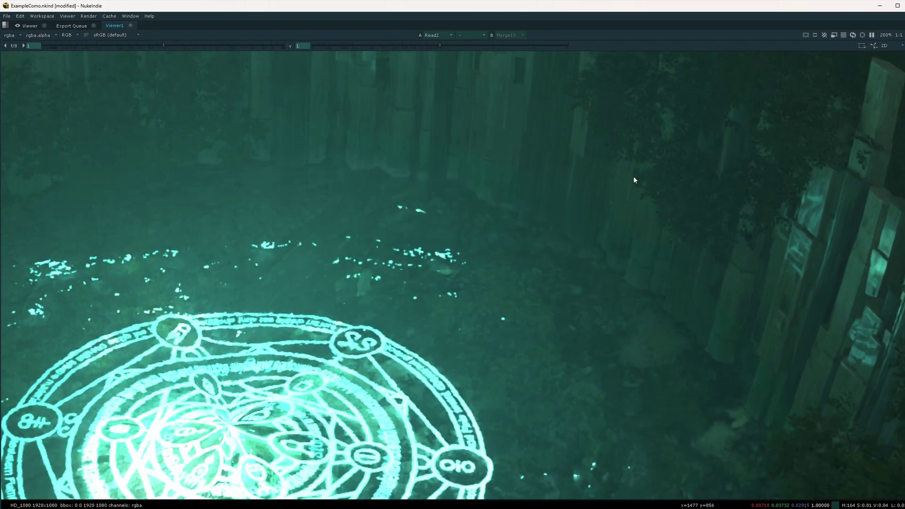
pyautogui.press('1')
pyautogui.scroll(-1, 606, 182)
pyautogui.moveTo(595, 160); pyautogui.dragTo(618, 258, button='middle')
pyautogui.scroll(2, 615, 255)
pyautogui.scroll(-3, 599, 243)
pyautogui.moveTo(608, 325); pyautogui.dragTo(586, 239, button='middle')
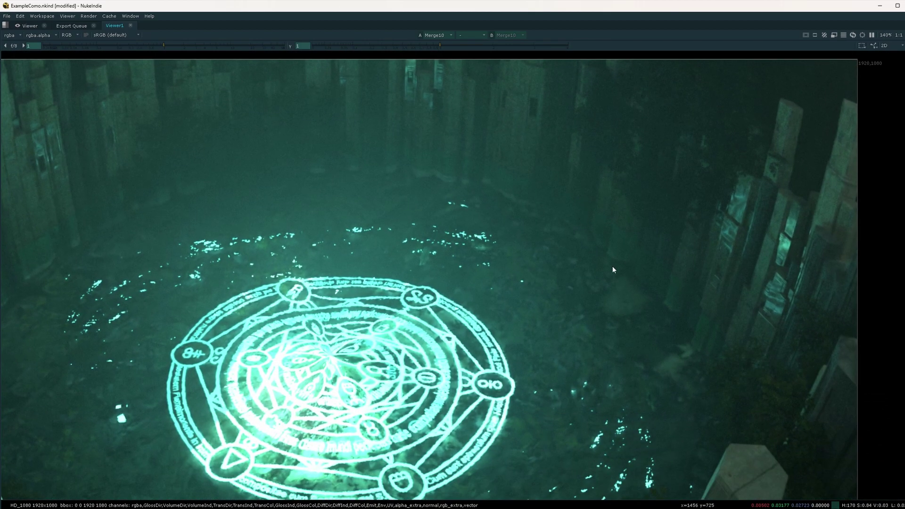
# Compare the foreground stones below the circle in Merge10, Read2 and Read1, ending on Read2.
pyautogui.moveTo(684, 373); pyautogui.dragTo(641, 304, button='middle')
pyautogui.scroll(2, 681, 335)
pyautogui.scroll(-3, 688, 339)
pyautogui.moveTo(651, 360); pyautogui.dragTo(670, 318, button='middle')
pyautogui.scroll(10, 560, 429)
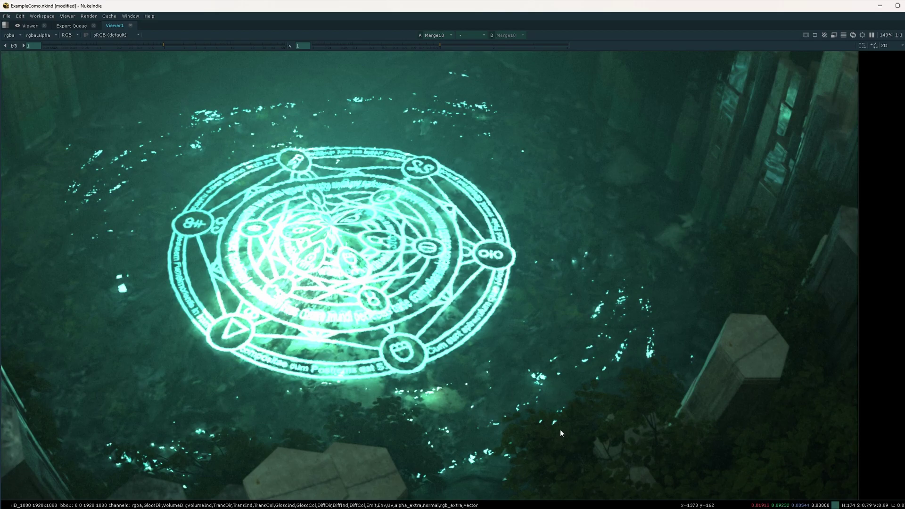
pyautogui.press('2')
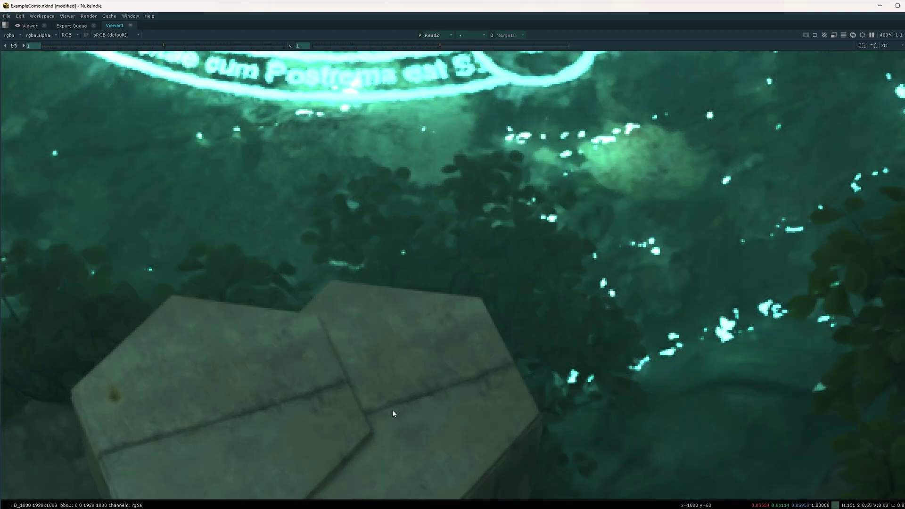
pyautogui.scroll(2, 383, 405)
pyautogui.press('3')
pyautogui.press('2')
pyautogui.scroll(-2, 384, 405)
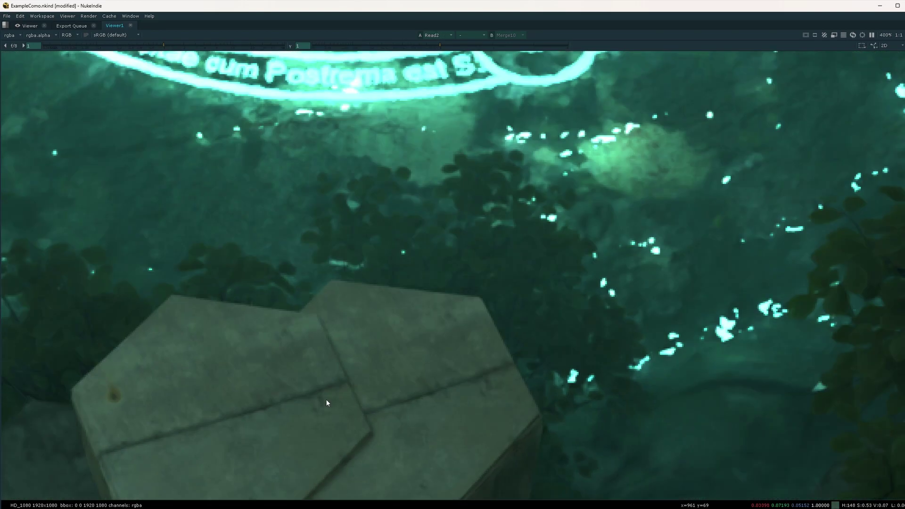
# Inspect the stone texture, water highlights and foreground leaves below the circle in Read2.
pyautogui.moveTo(327, 390); pyautogui.dragTo(412, 371, button='middle')
pyautogui.scroll(1, 412, 371)
pyautogui.moveTo(326, 328); pyautogui.dragTo(285, 335, button='middle')
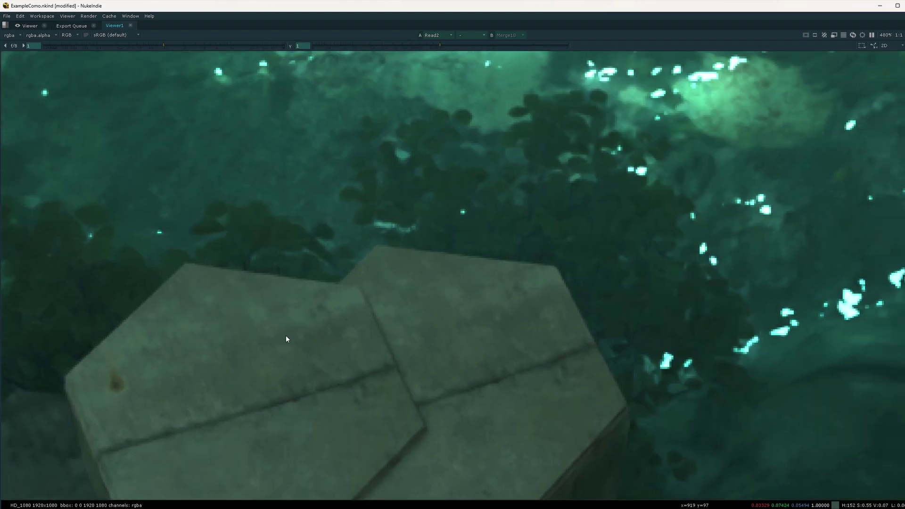
pyautogui.scroll(-1, 286, 336)
pyautogui.moveTo(473, 345); pyautogui.dragTo(265, 357, button='middle')
pyautogui.scroll(-3, 309, 369)
pyautogui.scroll(2, 627, 337)
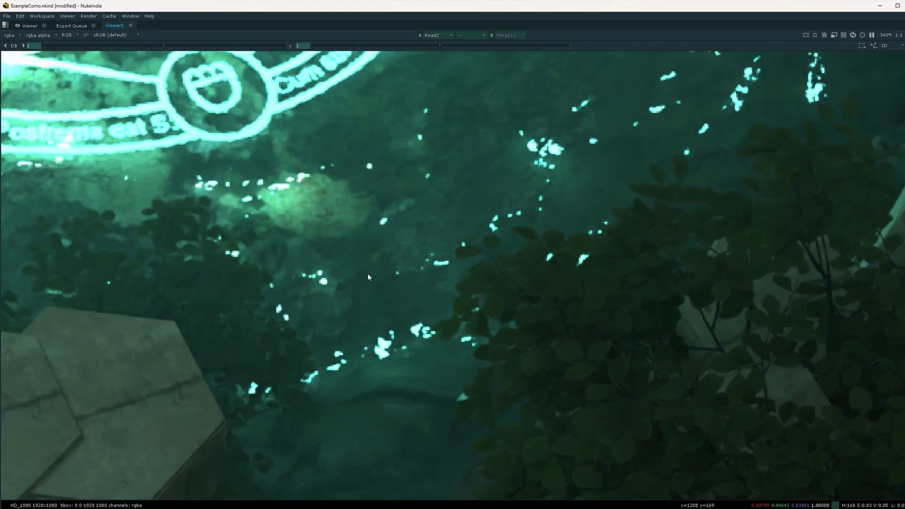
pyautogui.moveTo(368, 274); pyautogui.dragTo(327, 327, button='middle')
pyautogui.scroll(-3, 499, 327)
pyautogui.moveTo(499, 327); pyautogui.dragTo(429, 358, button='middle')
pyautogui.scroll(2, 622, 101)
# Inspect the stone pillars and their glowing reflections along the right edge of the Read2 image.
pyautogui.moveTo(622, 102); pyautogui.dragTo(502, 257, button='middle')
pyautogui.scroll(1, 526, 206)
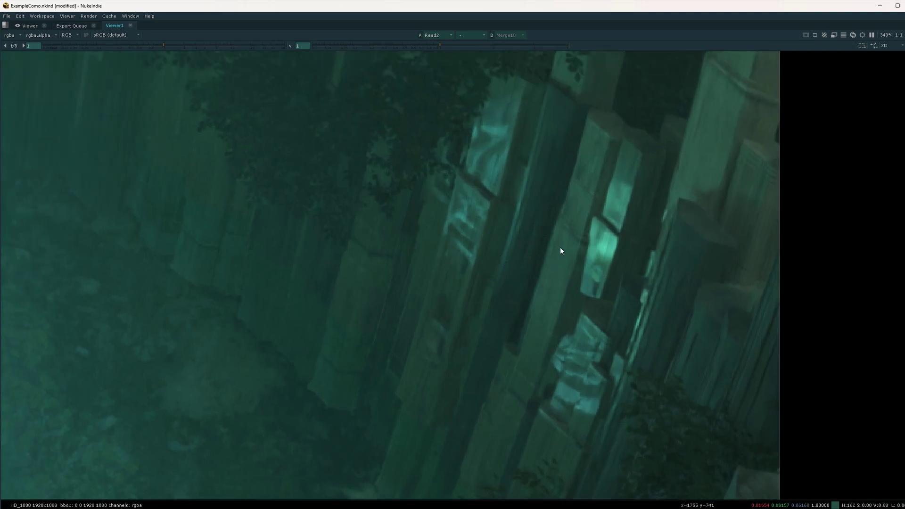
pyautogui.scroll(-3, 560, 247)
pyautogui.scroll(2, 603, 239)
pyautogui.moveTo(560, 247)
pyautogui.mouseDown(button='middle')
pyautogui.moveTo(602, 239)
pyautogui.moveTo(562, 245)
pyautogui.mouseUp(button='middle')
pyautogui.scroll(1, 604, 239)
pyautogui.scroll(1, 604, 239)
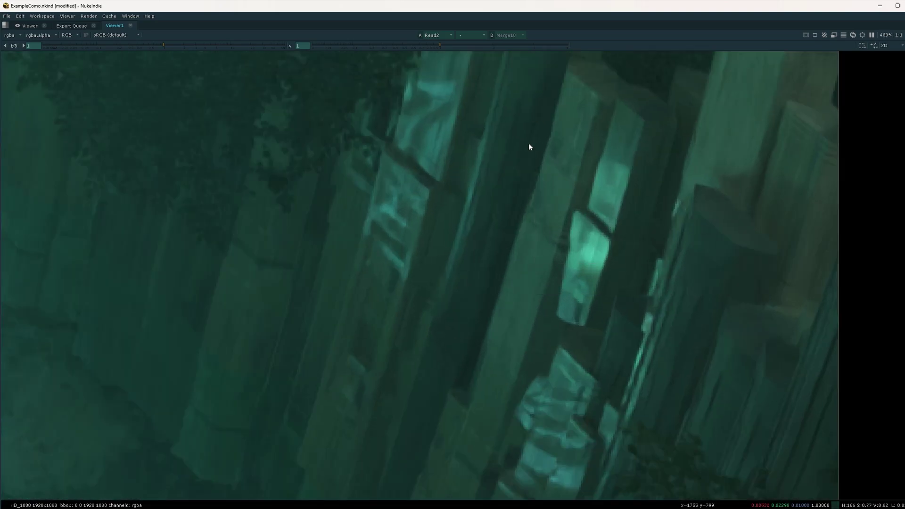
pyautogui.scroll(-2, 574, 236)
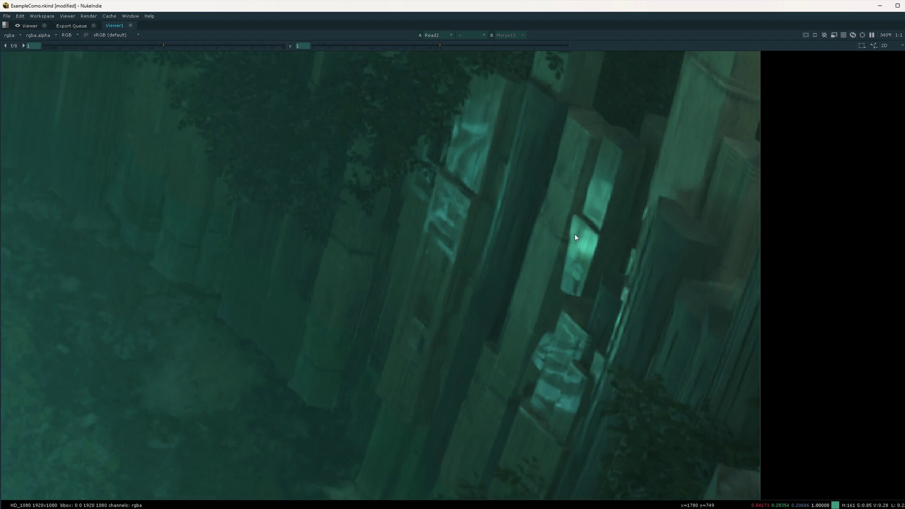
# Switch to Merge10 and examine the same right-edge pillars and reflections in close-up.
pyautogui.press('1')
pyautogui.scroll(-2, 567, 253)
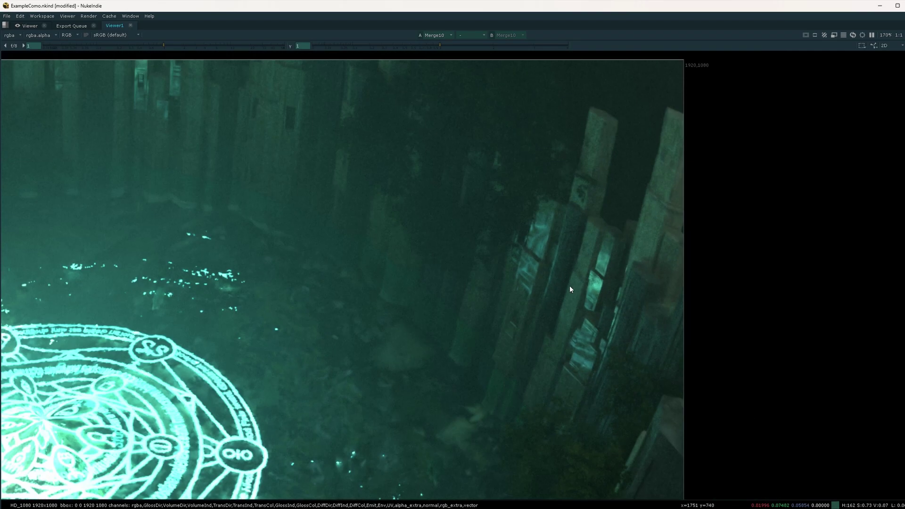
pyautogui.scroll(2, 587, 270)
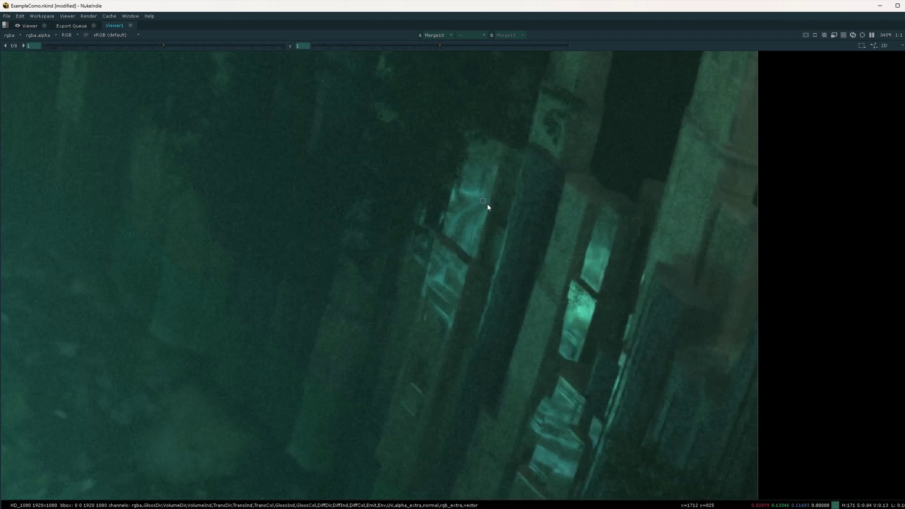
pyautogui.moveTo(487, 204); pyautogui.dragTo(656, 329)
pyautogui.moveTo(447, 187)
pyautogui.mouseDown()
pyautogui.moveTo(655, 352)
pyautogui.moveTo(522, 249)
pyautogui.mouseUp()
pyautogui.scroll(2, 560, 270)
pyautogui.scroll(-2, 577, 291)
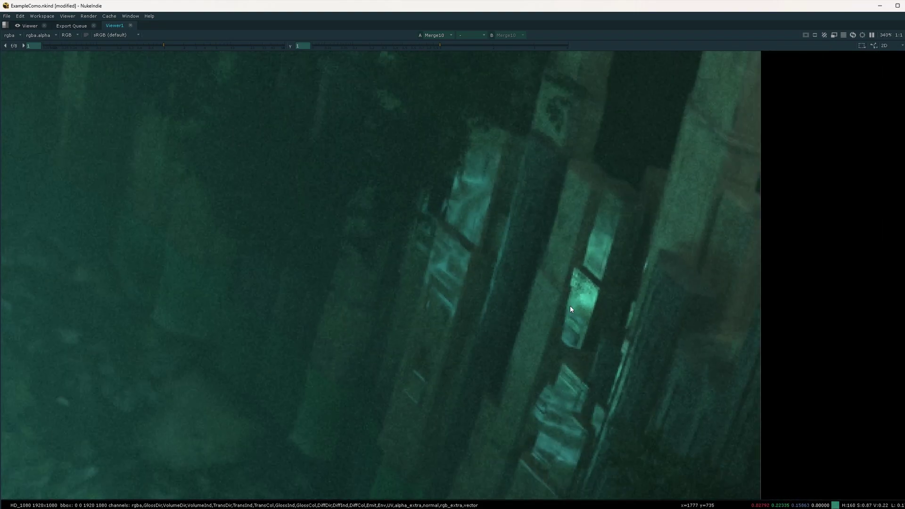
pyautogui.scroll(-1, 570, 293)
pyautogui.scroll(3, 653, 237)
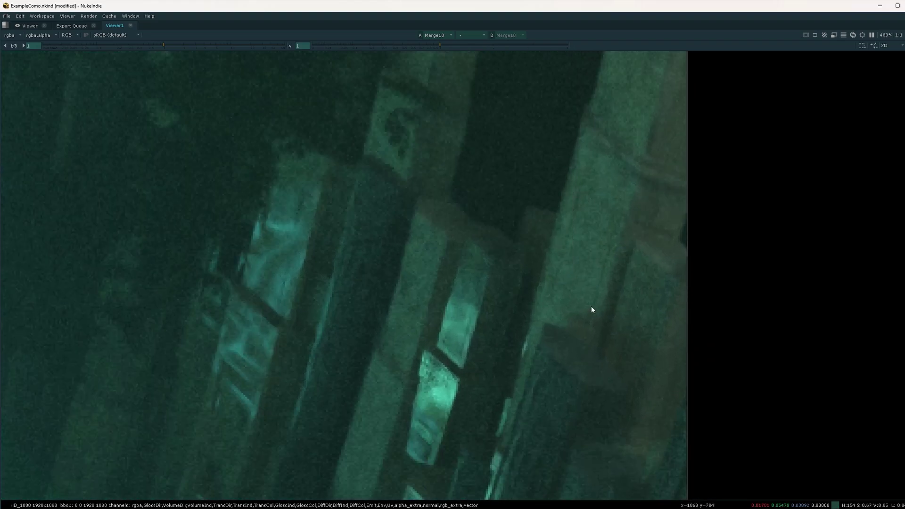
# Switch from Merge10 to Read2 to compare the surface detail of the right-edge stone pillars.
pyautogui.press('1')
pyautogui.scroll(-3, 536, 263)
pyautogui.press('2')
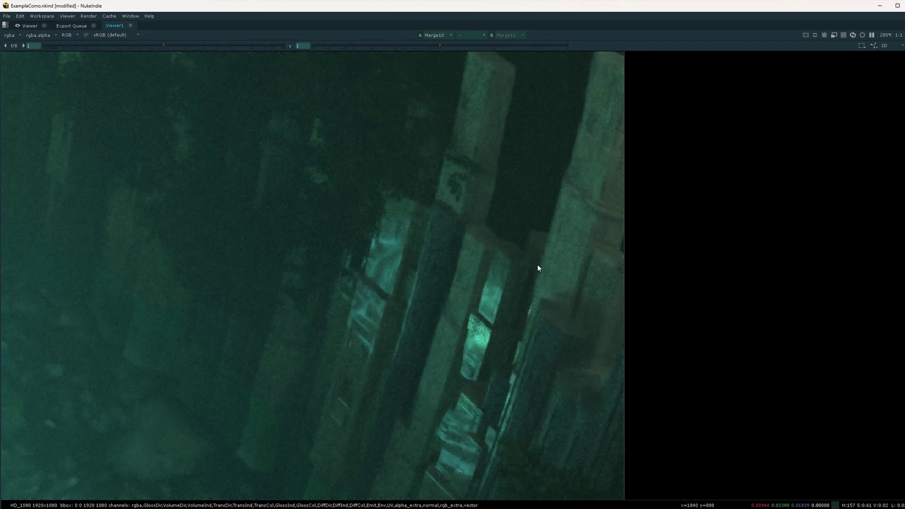
pyautogui.press('3')
pyautogui.scroll(2, 579, 269)
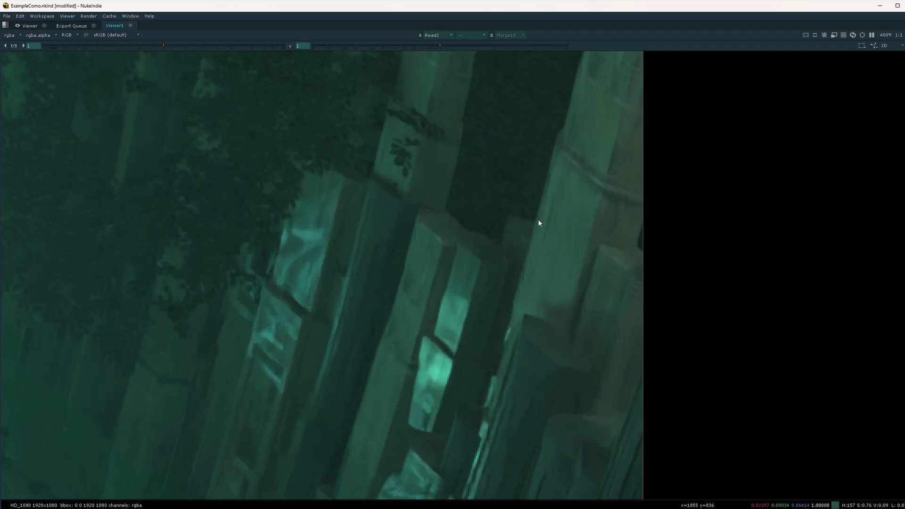
# Inspect the leaves and hexagonal stone at the image's lower-left in Read2, and compare them with Merge10.
pyautogui.scroll(-5, 535, 290)
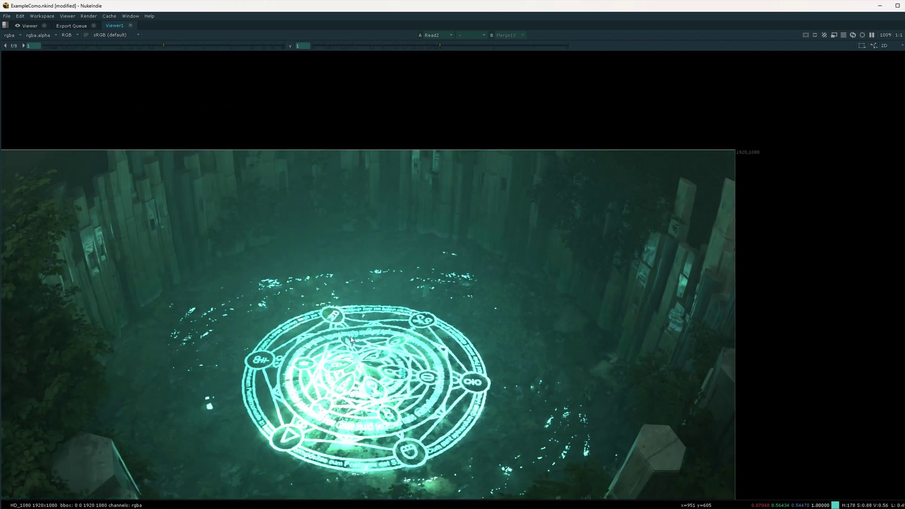
pyautogui.moveTo(351, 339); pyautogui.dragTo(463, 286, button='middle')
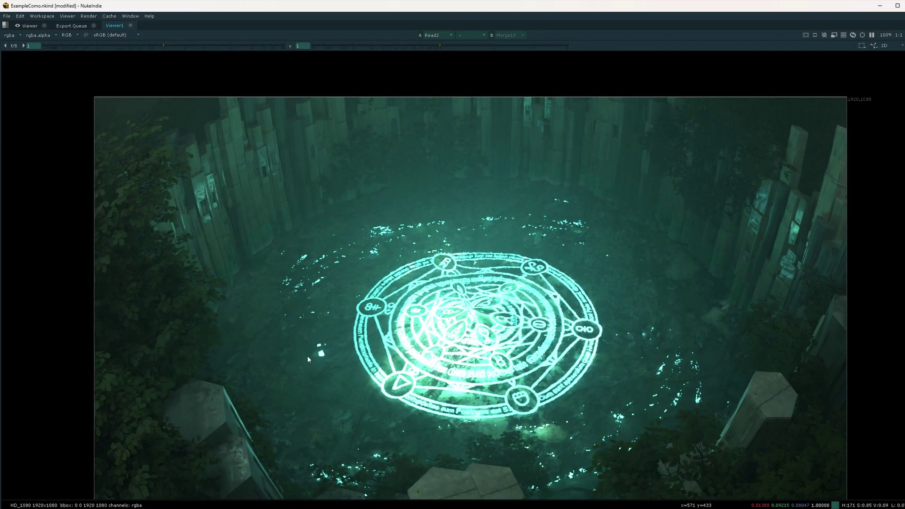
pyautogui.scroll(2, 325, 370)
pyautogui.moveTo(327, 373); pyautogui.dragTo(468, 293, button='middle')
pyautogui.scroll(3, 302, 364)
pyautogui.scroll(2, 163, 355)
pyautogui.moveTo(163, 355); pyautogui.dragTo(315, 338, button='middle')
pyautogui.scroll(1, 235, 331)
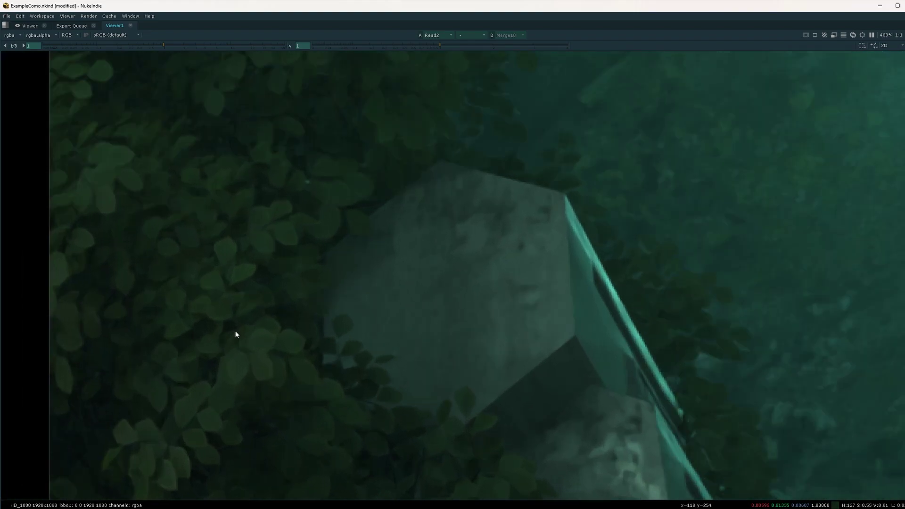
pyautogui.scroll(-2, 236, 335)
pyautogui.scroll(1, 236, 336)
pyautogui.scroll(2, 274, 345)
pyautogui.press('1')
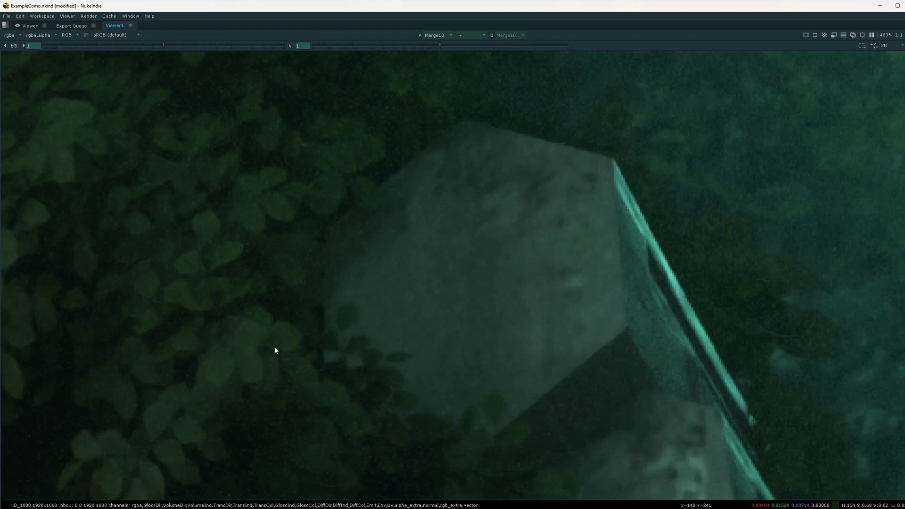
# Compare the leaves and branches at the image's lower-right between Merge10 and Read2, ending on Merge10.
pyautogui.scroll(-5, 275, 348)
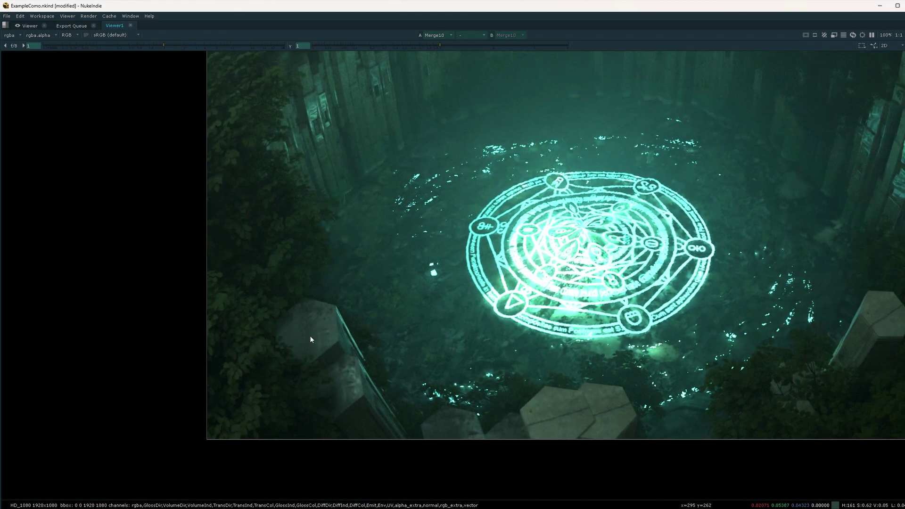
pyautogui.moveTo(706, 384); pyautogui.dragTo(627, 391, button='middle')
pyautogui.scroll(5, 627, 391)
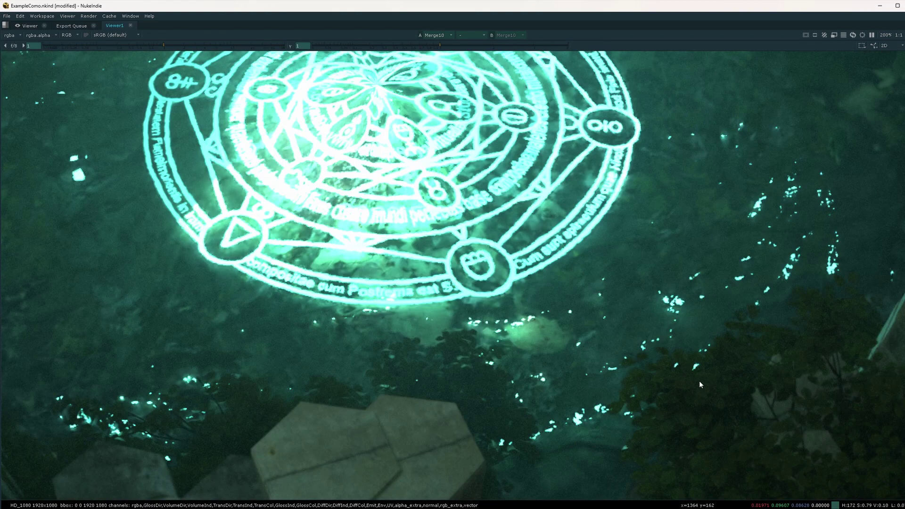
pyautogui.moveTo(749, 381); pyautogui.dragTo(566, 355, button='middle')
pyautogui.scroll(2, 605, 360)
pyautogui.press('2')
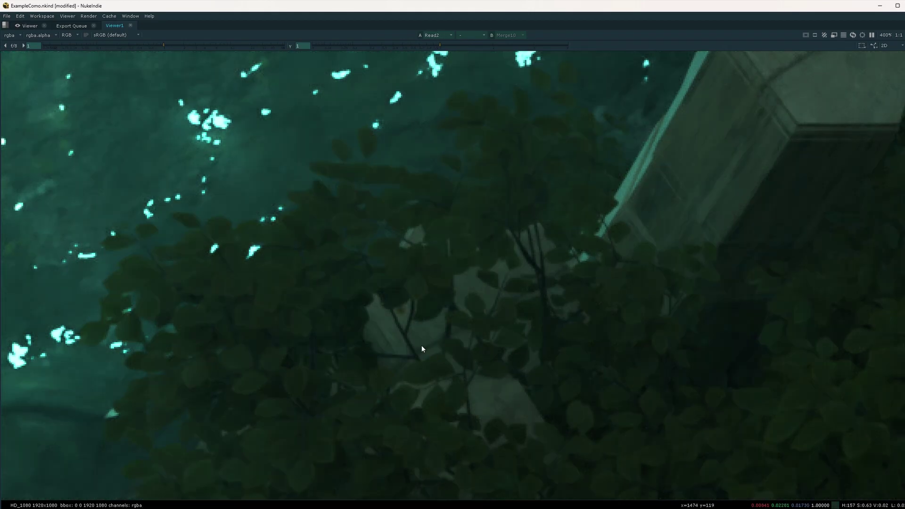
pyautogui.press('1')
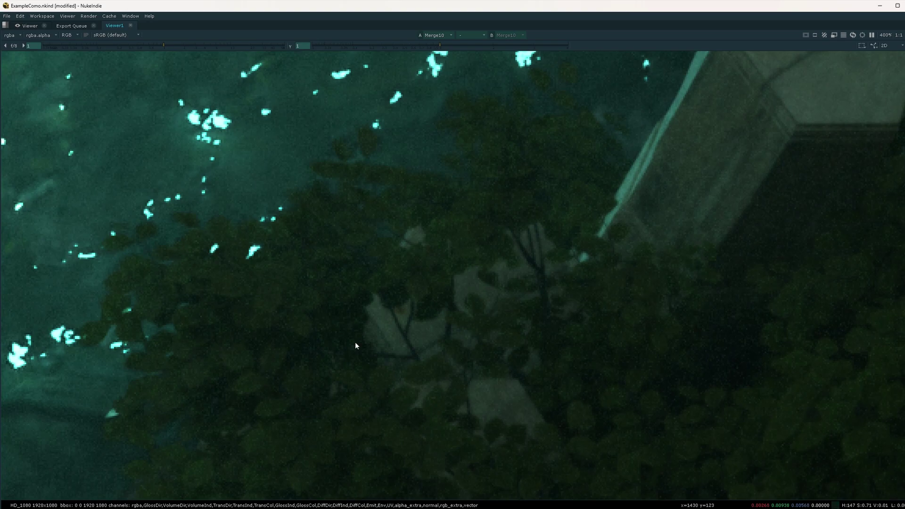
# Compare the hexagonal pillar and dark foliage in the image's lower-right corner between Read2 and Merge10.
pyautogui.moveTo(170, 436); pyautogui.dragTo(194, 385, button='middle')
pyautogui.moveTo(801, 309); pyautogui.dragTo(605, 323, button='middle')
pyautogui.moveTo(682, 354); pyautogui.dragTo(629, 361, button='middle')
pyautogui.press('2')
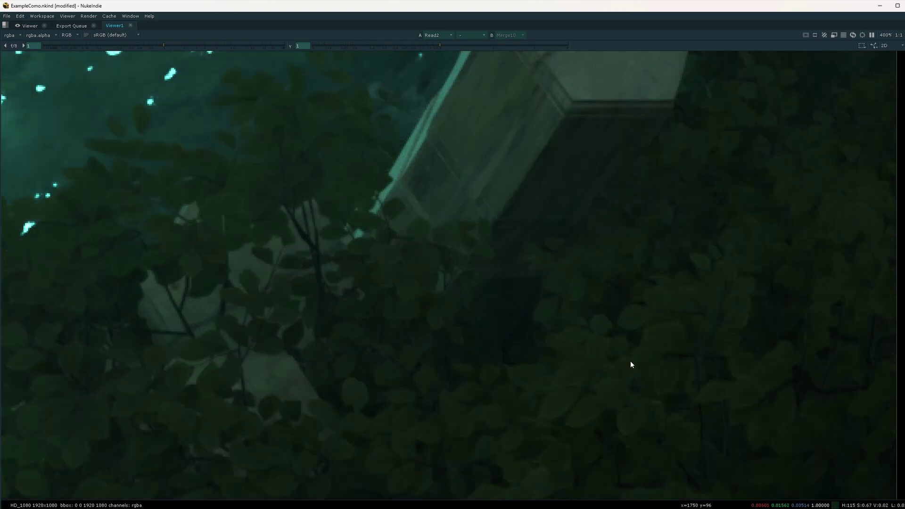
pyautogui.press('-')
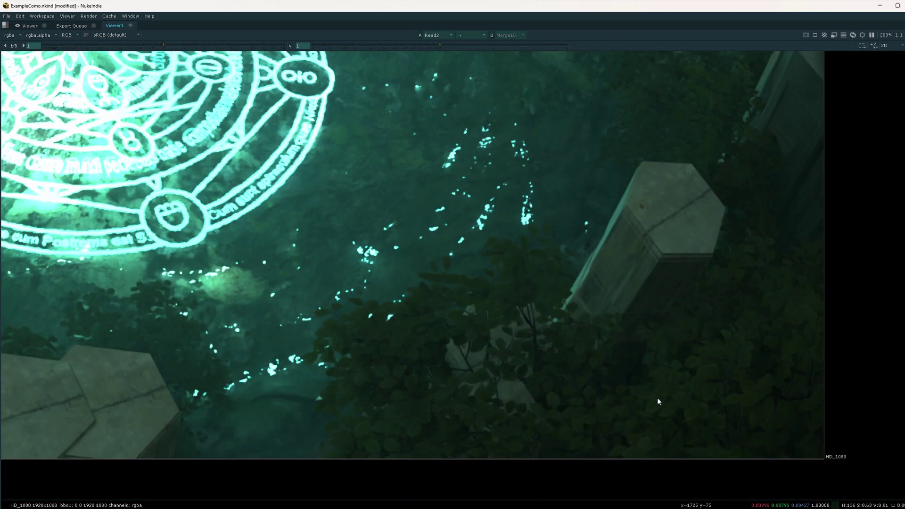
pyautogui.press('1')
pyautogui.scroll(2, 748, 392)
pyautogui.scroll(-3, 743, 395)
pyautogui.scroll(5, 698, 289)
pyautogui.scroll(-3, 674, 314)
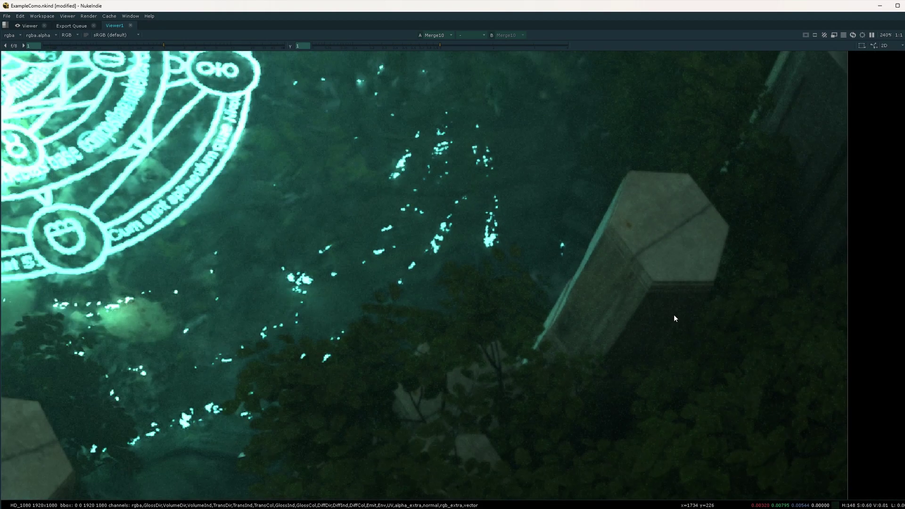
# Compare the top face of the lower-right hexagonal pillar between Merge10 and Read2.
pyautogui.scroll(-3, 672, 330)
pyautogui.scroll(5, 672, 358)
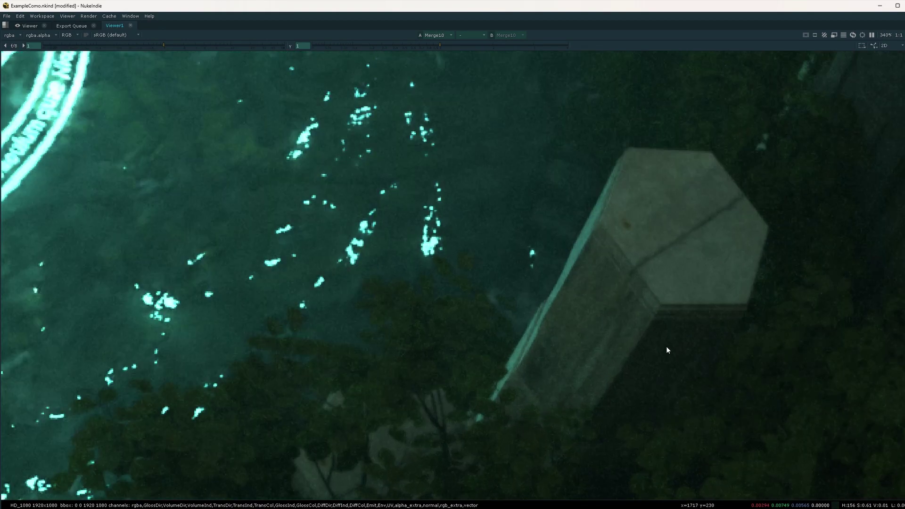
pyautogui.press('2')
pyautogui.scroll(2, 639, 322)
pyautogui.press('1')
pyautogui.scroll(1, 585, 287)
pyautogui.scroll(-2, 584, 285)
pyautogui.press('2')
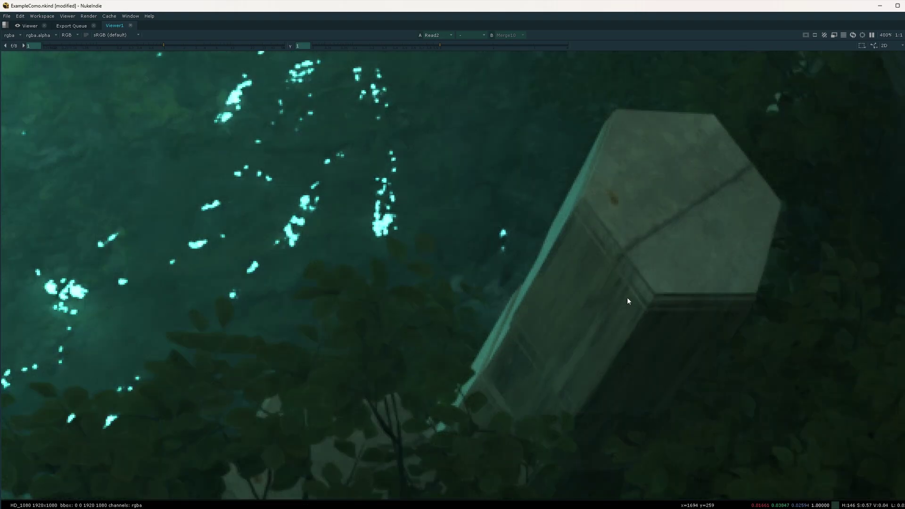
# Compare the side faces and lit edge of the hexagonal pillar between Merge10 and Read2 at closer range.
pyautogui.press('1')
pyautogui.press('2')
pyautogui.press('1')
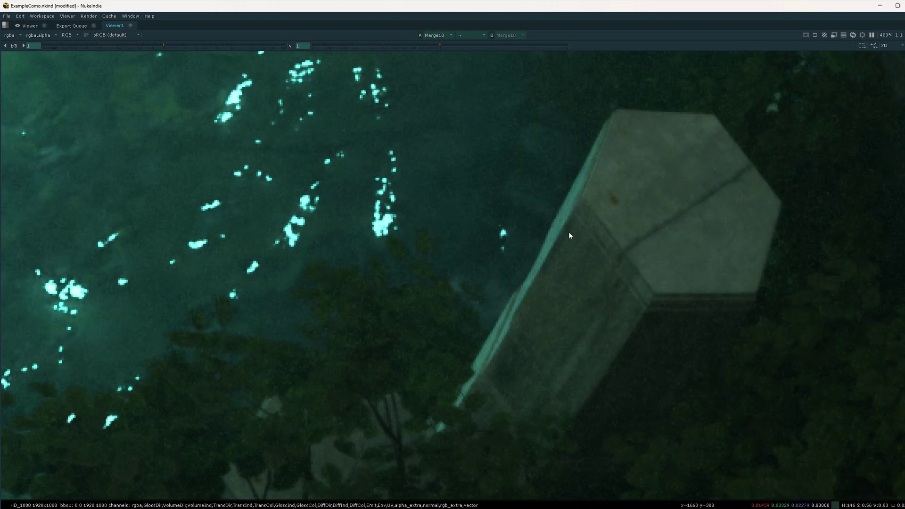
pyautogui.scroll(2, 618, 340)
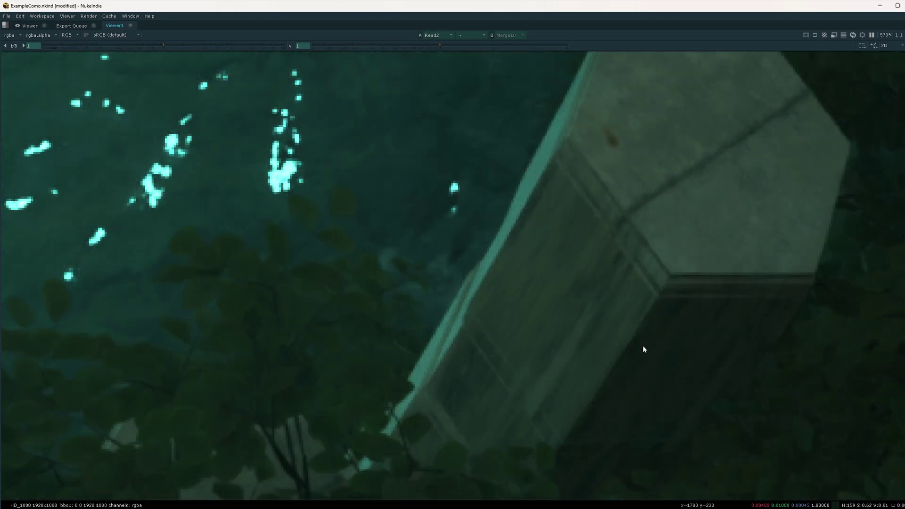
pyautogui.moveTo(497, 241); pyautogui.dragTo(699, 414)
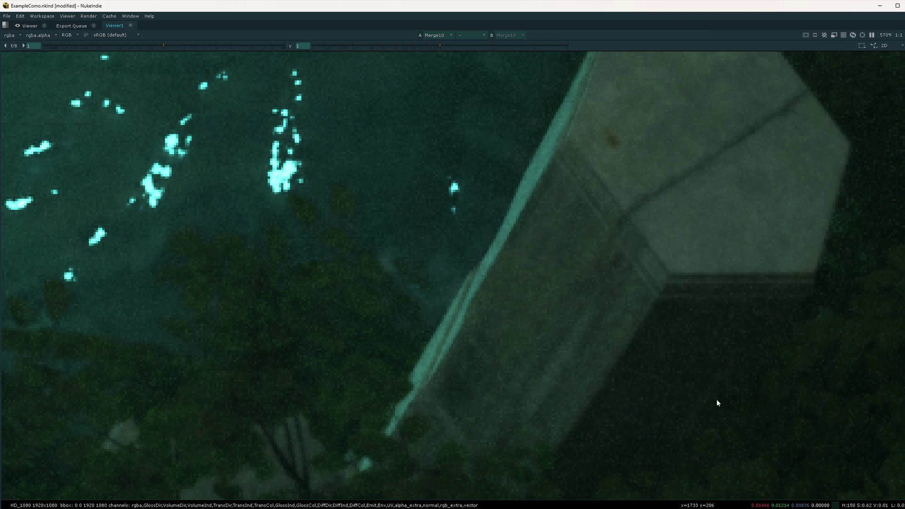
# Examine the hexagonal stones and foliage along the image's lower-left edge in Merge10, ending on the wider scene.
pyautogui.scroll(-8, 613, 381)
pyautogui.moveTo(577, 365); pyautogui.dragTo(605, 376, button='middle')
pyautogui.moveTo(188, 476); pyautogui.dragTo(534, 381, button='middle')
pyautogui.scroll(3, 535, 381)
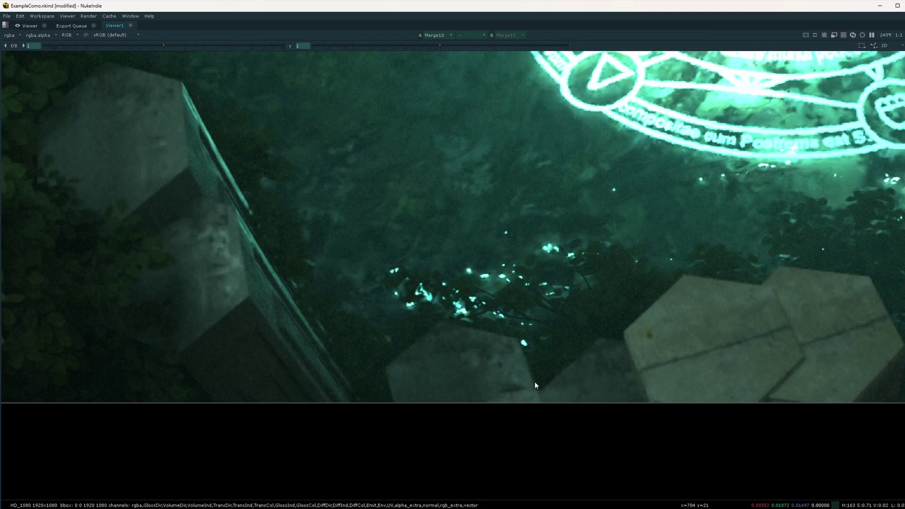
pyautogui.moveTo(610, 319); pyautogui.dragTo(535, 392, button='middle')
pyautogui.scroll(-4, 535, 392)
pyautogui.moveTo(586, 326); pyautogui.dragTo(400, 405, button='middle')
pyautogui.scroll(-3, 401, 404)
pyautogui.scroll(3, 500, 289)
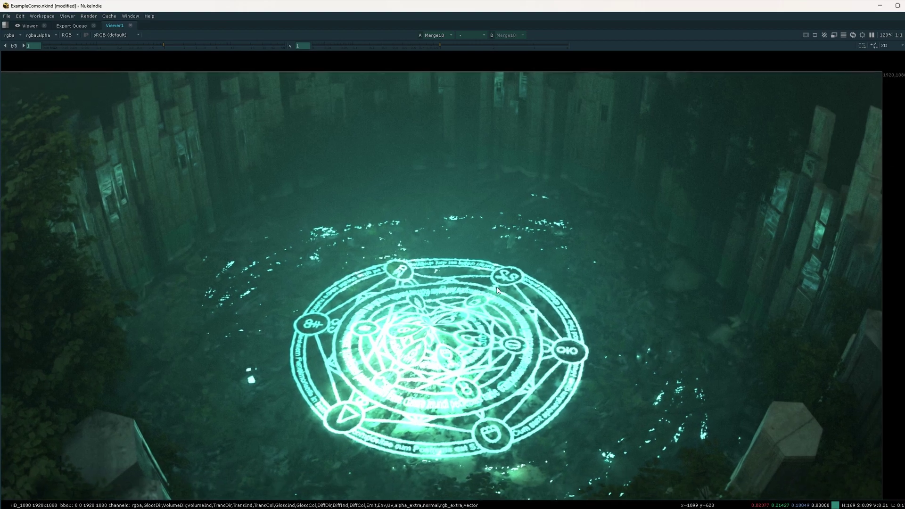
# Compare the whole image between Read2 and Merge10, alternating repeatedly between the two.
pyautogui.press('2')
pyautogui.press('1')
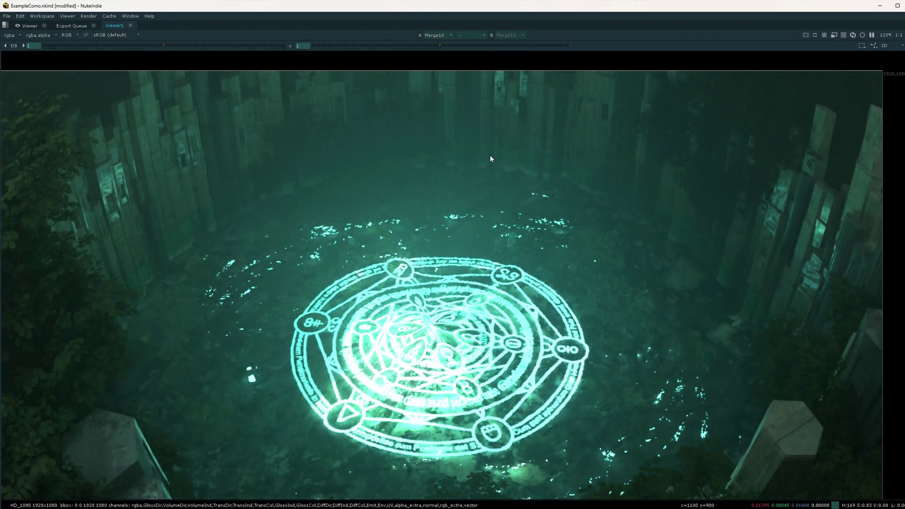
pyautogui.scroll(-1, 477, 174)
pyautogui.moveTo(491, 183)
pyautogui.mouseDown(button='middle')
pyautogui.moveTo(529, 162)
pyautogui.moveTo(507, 186)
pyautogui.mouseUp(button='middle')
pyautogui.scroll(-1, 524, 178)
pyautogui.scroll(1, 528, 183)
pyautogui.press('2')
pyautogui.press('1')
pyautogui.press('2')
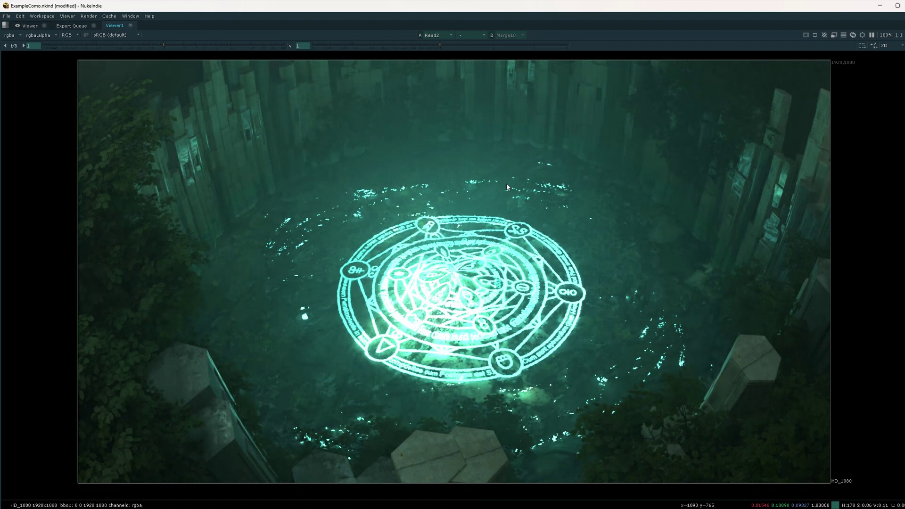
pyautogui.press('1')
pyautogui.press('2')
pyautogui.press('1')
pyautogui.press('2')
# Compare the water and the misty stone walls behind the glowing circle between Merge10 and Read2.
pyautogui.scroll(3, 645, 258)
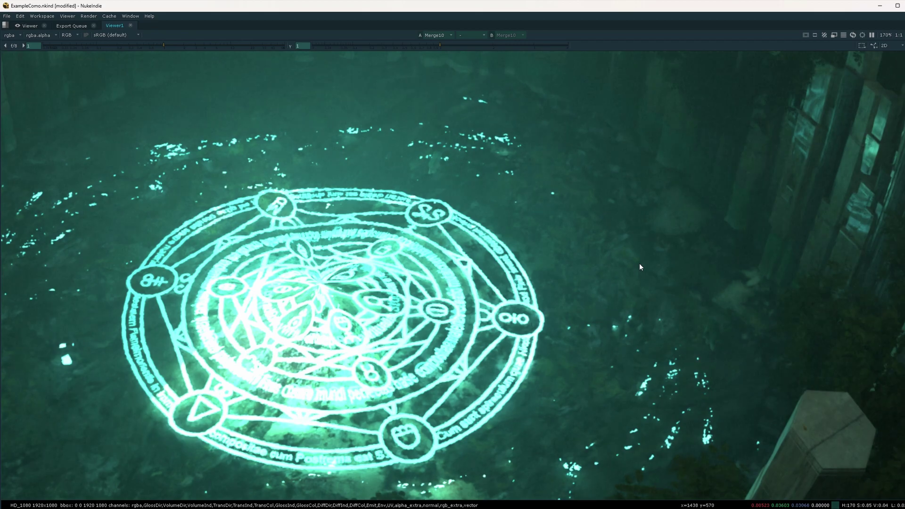
pyautogui.scroll(-2, 639, 263)
pyautogui.moveTo(341, 56); pyautogui.dragTo(369, 118, button='middle')
pyautogui.scroll(2, 369, 117)
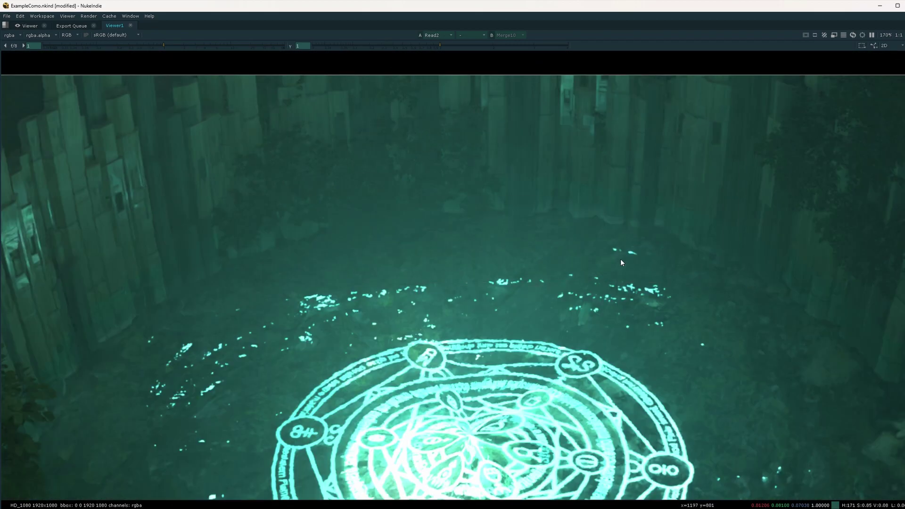
pyautogui.press('1')
pyautogui.scroll(-5, 612, 262)
pyautogui.scroll(1, 649, 319)
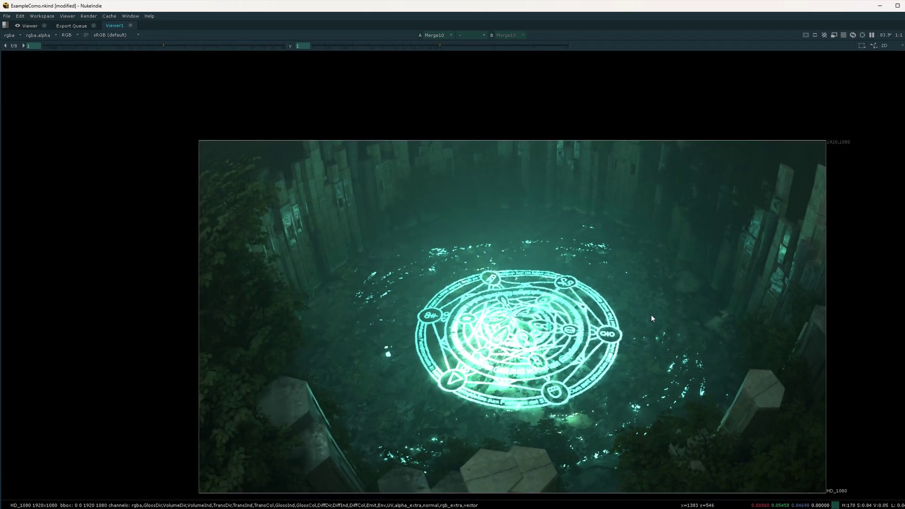
# Examine the glowing circle and surrounding water in Merge10, and check the full frame once more against Read2.
pyautogui.scroll(1, 651, 315)
pyautogui.moveTo(593, 288); pyautogui.dragTo(593, 274, button='middle')
pyautogui.scroll(1, 589, 277)
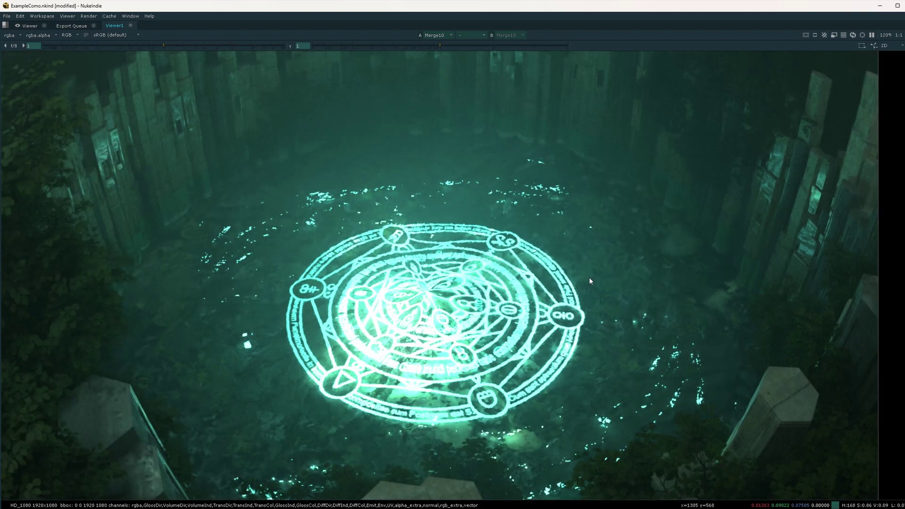
pyautogui.scroll(-1, 589, 277)
pyautogui.scroll(3, 212, 424)
pyautogui.scroll(-5, 214, 416)
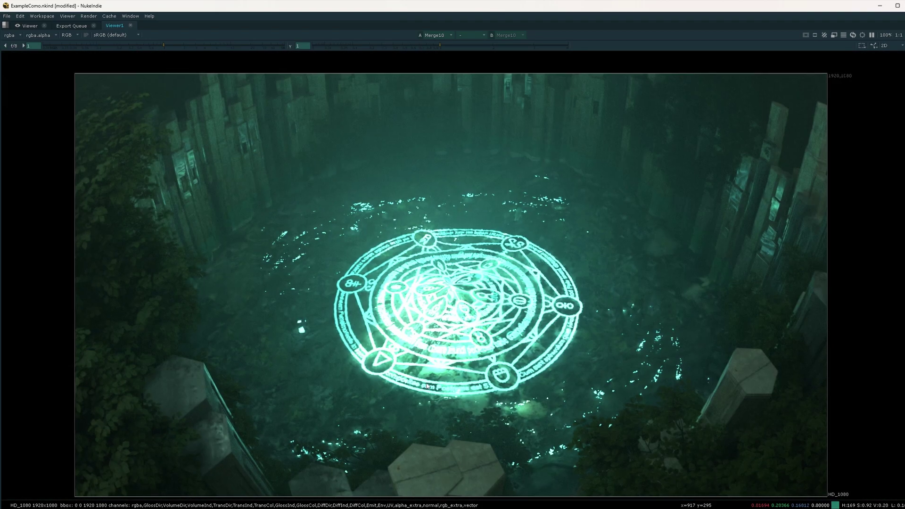
pyautogui.scroll(2, 383, 385)
pyautogui.moveTo(442, 376); pyautogui.dragTo(466, 373, button='middle')
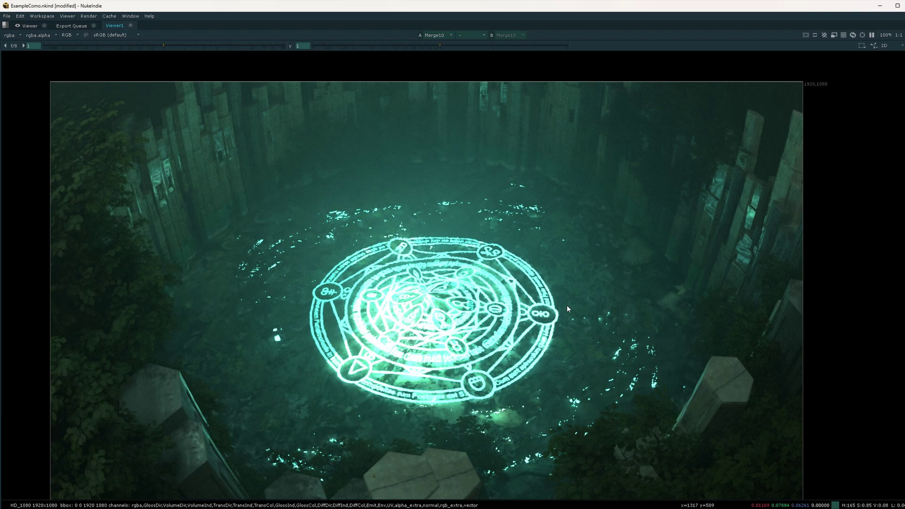
pyautogui.moveTo(566, 304); pyautogui.dragTo(561, 292, button='middle')
pyautogui.press('2')
pyautogui.press('1')
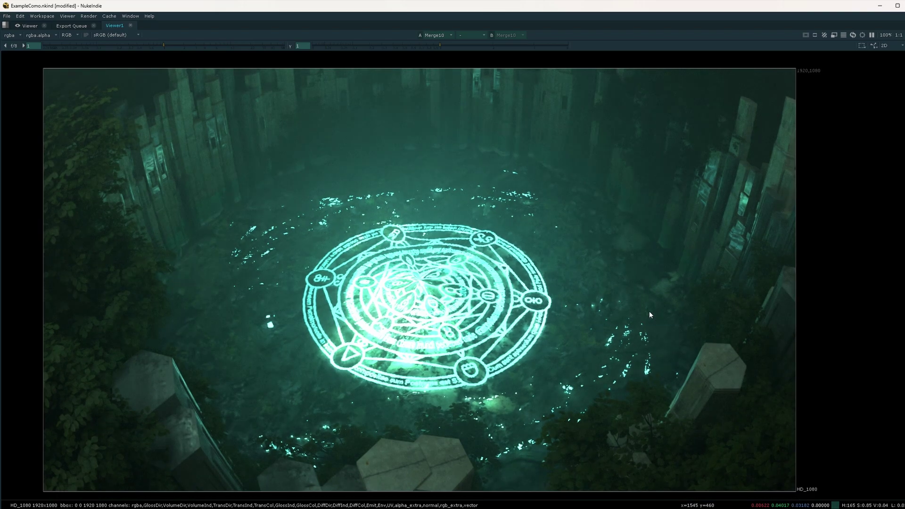
pyautogui.scroll(1, 649, 312)
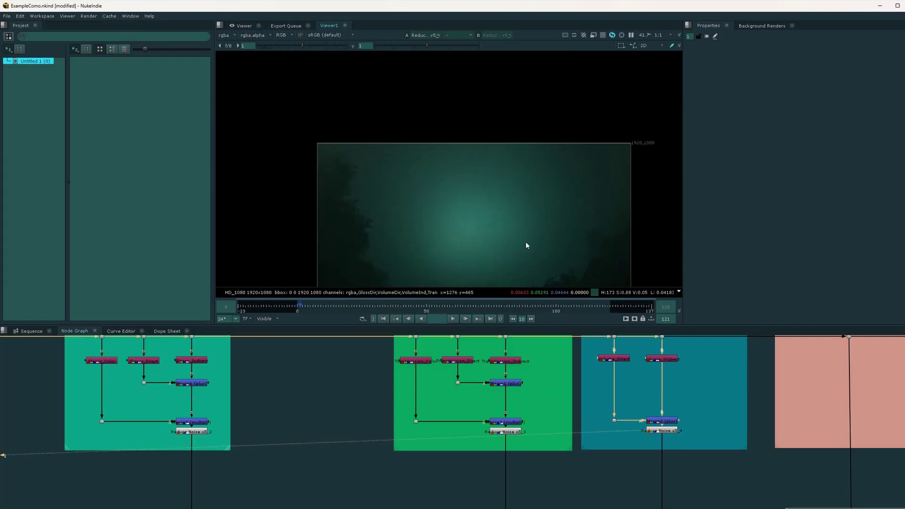
# Toggle the Reduce Noise node in the VOLUME group and examine the isolated volume result.
pyautogui.click(672, 430)
pyautogui.press('d')
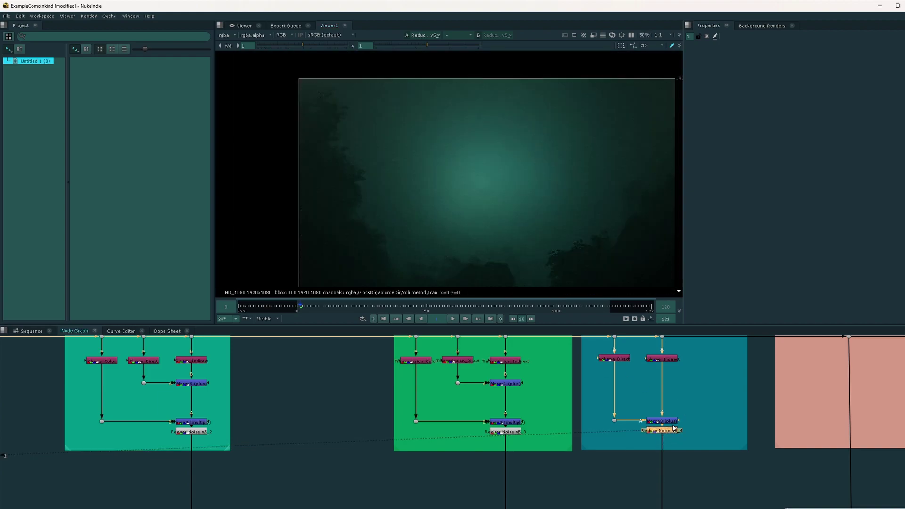
pyautogui.scroll(-2, 418, 186)
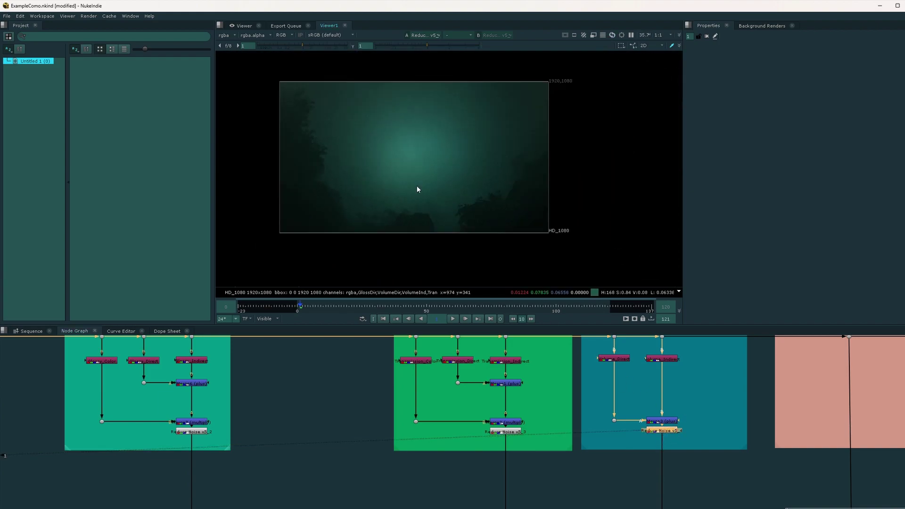
pyautogui.scroll(4, 445, 216)
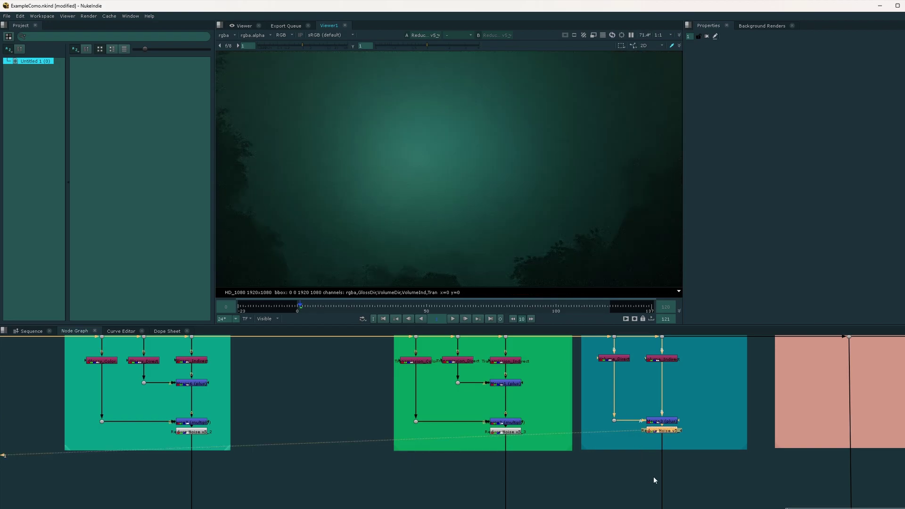
# View Merge10, disable the VOLUME group's Reduce Noise node and examine the grain in the combined image.
pyautogui.click(661, 508)
pyautogui.press('1')
pyautogui.click(664, 432)
pyautogui.press('d')
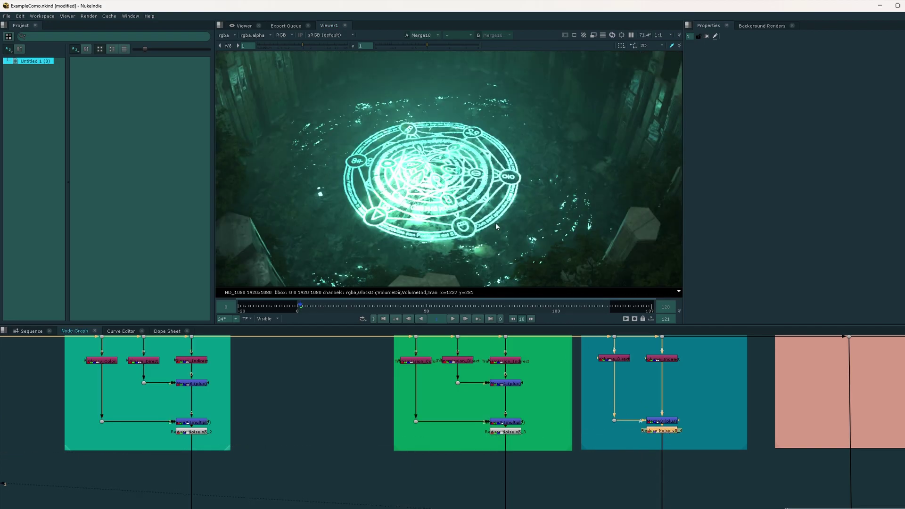
pyautogui.scroll(2, 490, 203)
pyautogui.scroll(-3, 476, 141)
pyautogui.scroll(1, 478, 150)
pyautogui.scroll(-2, 478, 150)
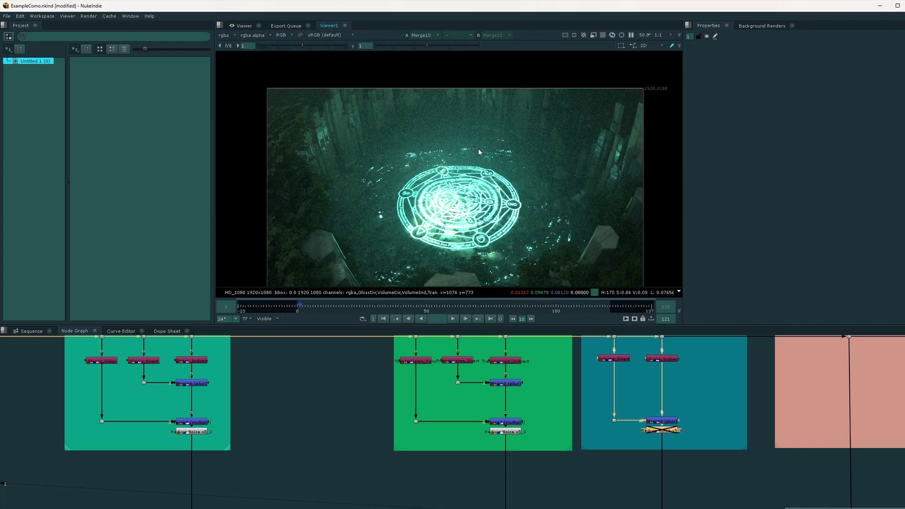
# Toggle the VOLUME group's Reduce Noise node repeatedly to compare Merge10 with and without it, leaving it enabled.
pyautogui.scroll(1, 477, 151)
pyautogui.press('d')
pyautogui.press('d')
pyautogui.press('d')
pyautogui.scroll(1, 476, 154)
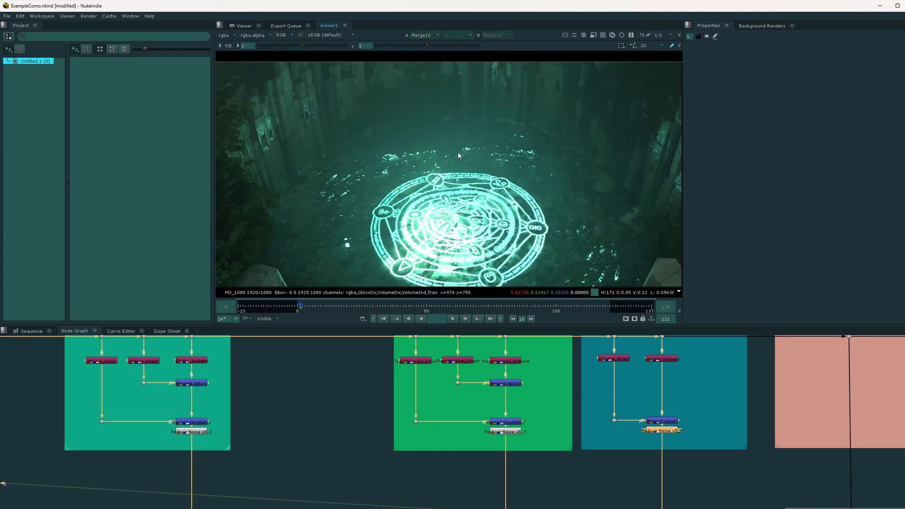
pyautogui.press('d')
pyautogui.press('d')
# Examine the water and right-hand pillars in Merge10 with the volume denoise enabled.
pyautogui.scroll(1, 607, 239)
pyautogui.moveTo(607, 239); pyautogui.dragTo(541, 205, button='middle')
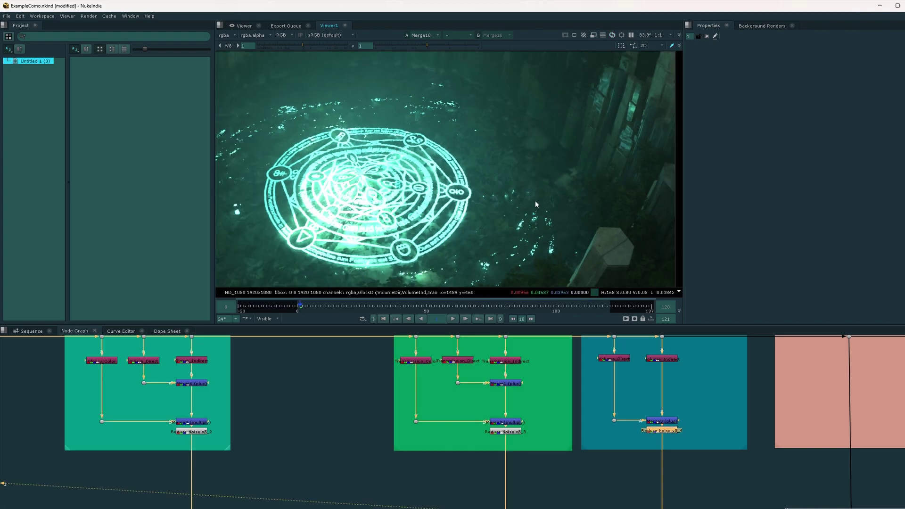
pyautogui.moveTo(535, 201); pyautogui.dragTo(485, 155, button='middle')
pyautogui.scroll(2, 509, 189)
pyautogui.scroll(-2, 509, 190)
pyautogui.moveTo(445, 185); pyautogui.dragTo(519, 238, button='middle')
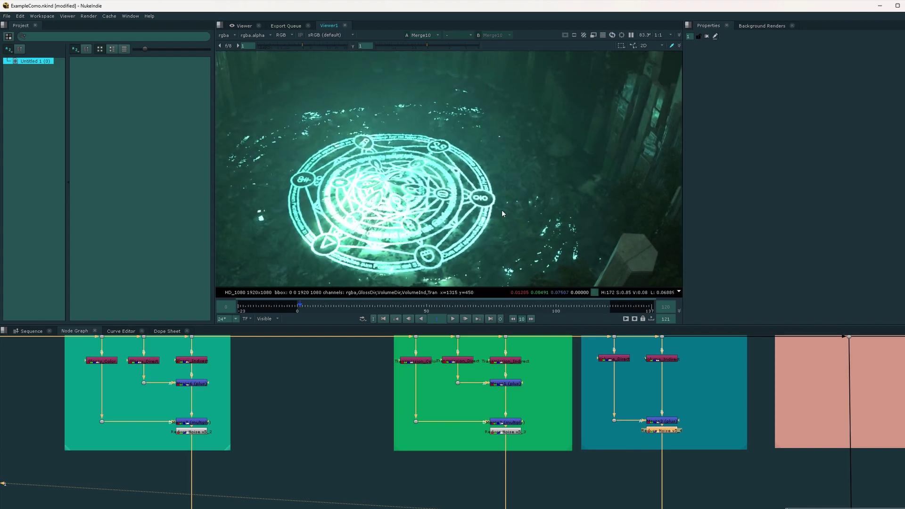
# View the Read2 render in the viewer and show its full frame.
pyautogui.scroll(-8, 533, 443)
pyautogui.moveTo(405, 428); pyautogui.dragTo(488, 428, button='middle')
pyautogui.scroll(5, 489, 430)
pyautogui.click(487, 425)
pyautogui.press('1')
pyautogui.scroll(-4, 476, 174)
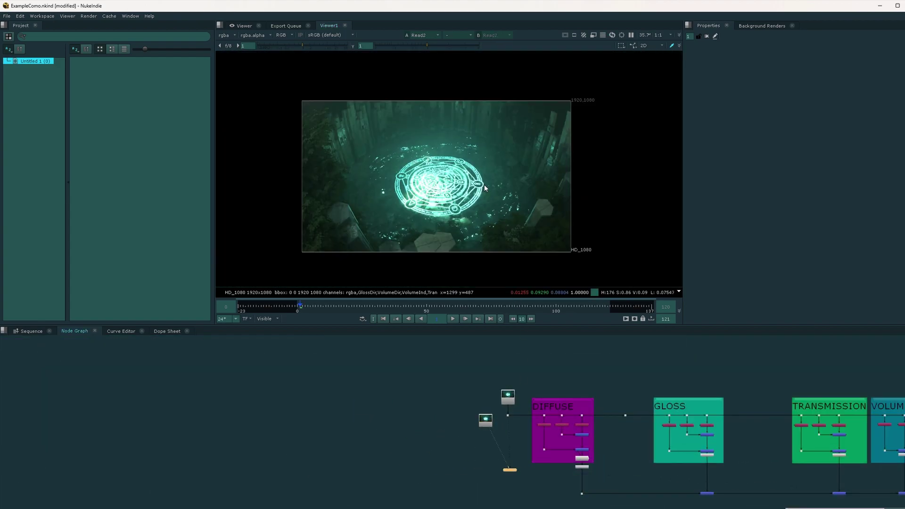
# Disable the Reduce Noise nodes in the DIFFUSE, GLOSS and TRANSMISSION groups.
pyautogui.moveTo(629, 441); pyautogui.dragTo(517, 433, button='middle')
pyautogui.scroll(4, 464, 457)
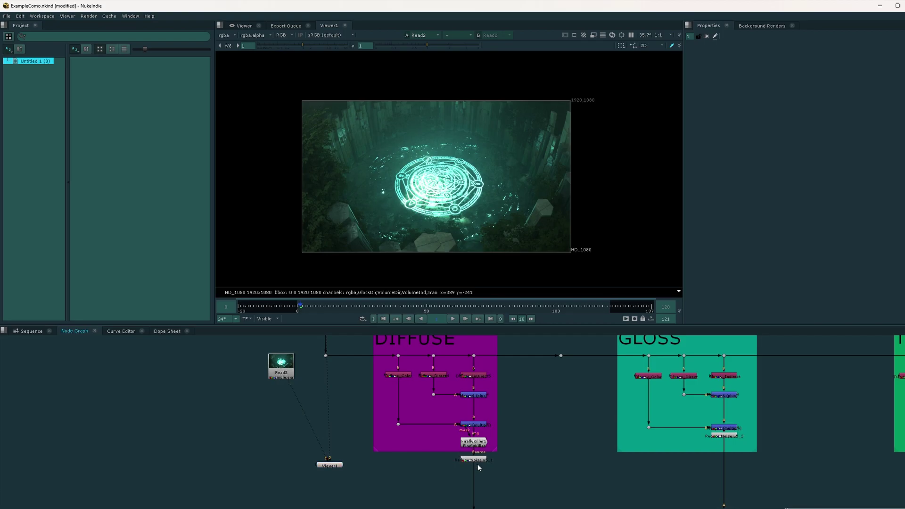
pyautogui.click(479, 460)
pyautogui.press('d')
pyautogui.click(725, 436)
pyautogui.press('d')
pyautogui.moveTo(820, 441); pyautogui.dragTo(507, 452, button='middle')
pyautogui.scroll(1, 651, 453)
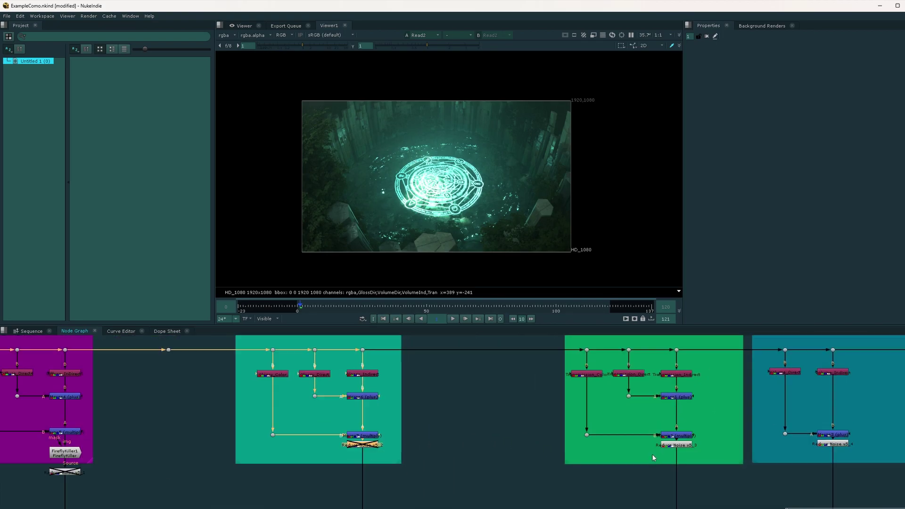
pyautogui.click(679, 445)
pyautogui.press('d')
# View Merge10 and examine the combined image with only the volume pass denoised.
pyautogui.moveTo(874, 508); pyautogui.dragTo(737, 489, button='middle')
pyautogui.click(696, 508)
pyautogui.press('1')
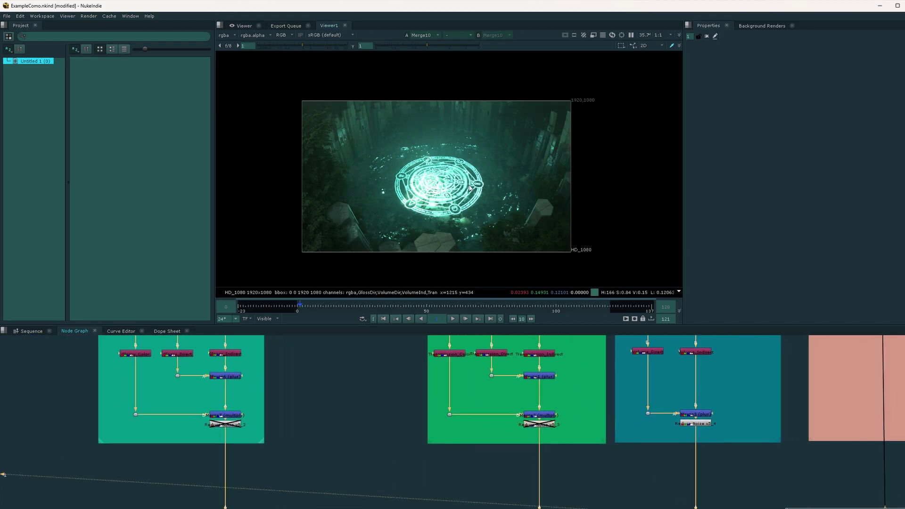
pyautogui.scroll(3, 469, 188)
pyautogui.moveTo(470, 188); pyautogui.dragTo(529, 183, button='middle')
pyautogui.scroll(-7, 441, 408)
pyautogui.scroll(4, 255, 400)
# View Read1 in a maximized viewer and compare the water and right-hand hexagonal pillar with Merge10.
pyautogui.press('2')
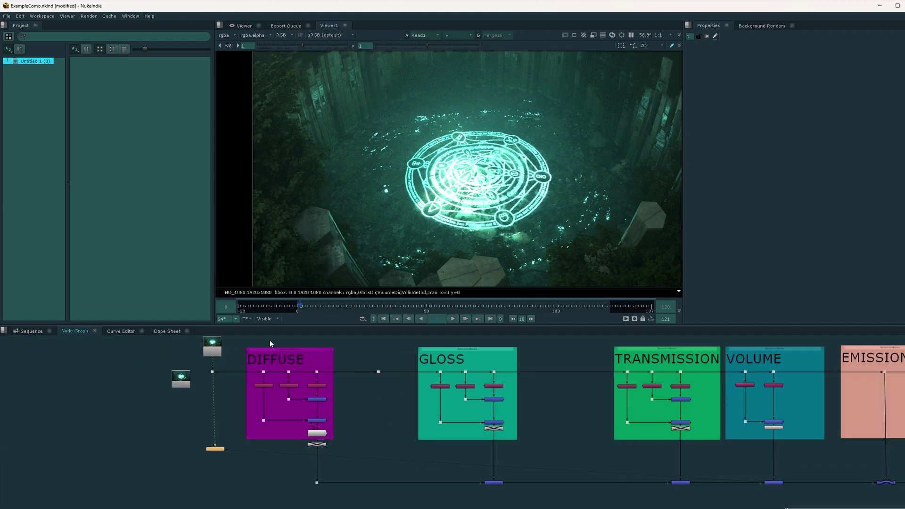
pyautogui.press('space')
pyautogui.scroll(2, 539, 228)
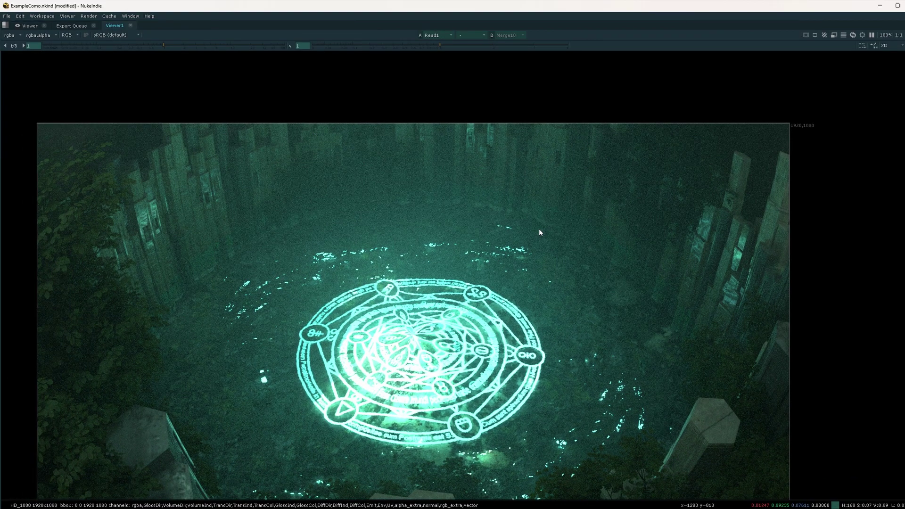
pyautogui.moveTo(540, 233); pyautogui.dragTo(613, 210, button='middle')
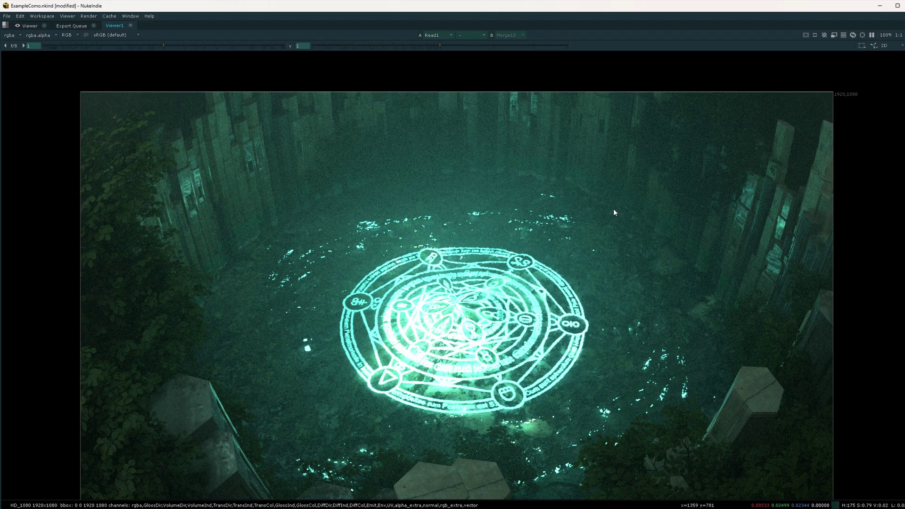
pyautogui.scroll(2, 618, 302)
pyautogui.scroll(2, 801, 332)
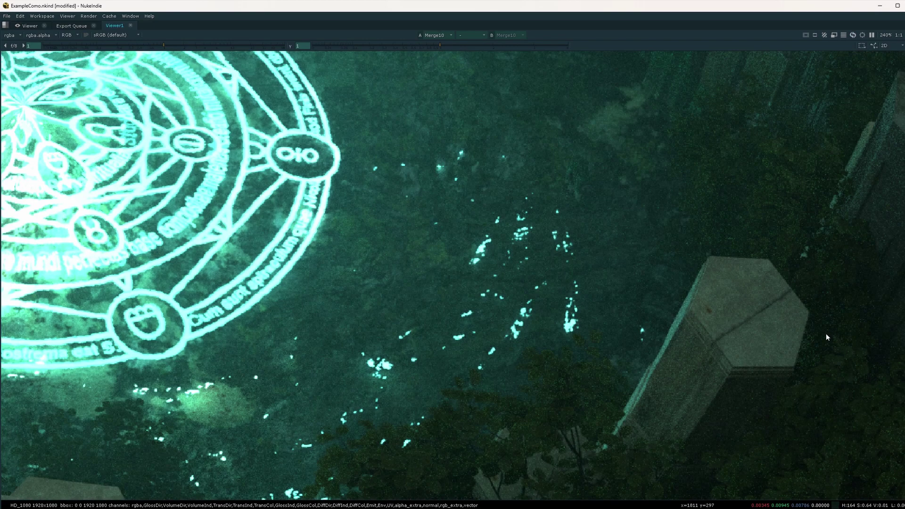
# Compare the hexagonal stones and foliage along the image's lower edge between Read1 and Merge10, ending on the full Merge10 frame.
pyautogui.scroll(-3, 735, 372)
pyautogui.scroll(3, 655, 391)
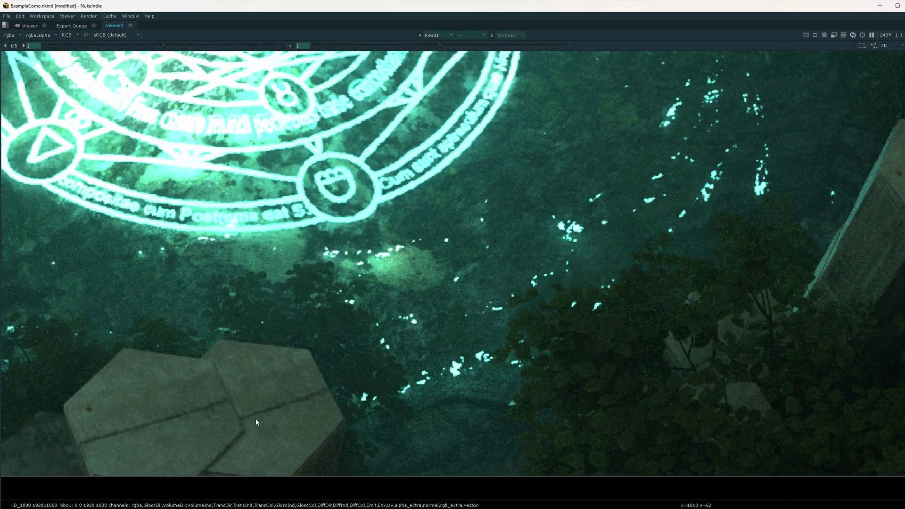
pyautogui.scroll(3, 229, 424)
pyautogui.scroll(-4, 236, 401)
pyautogui.moveTo(236, 399); pyautogui.dragTo(417, 423, button='middle')
pyautogui.scroll(-3, 414, 421)
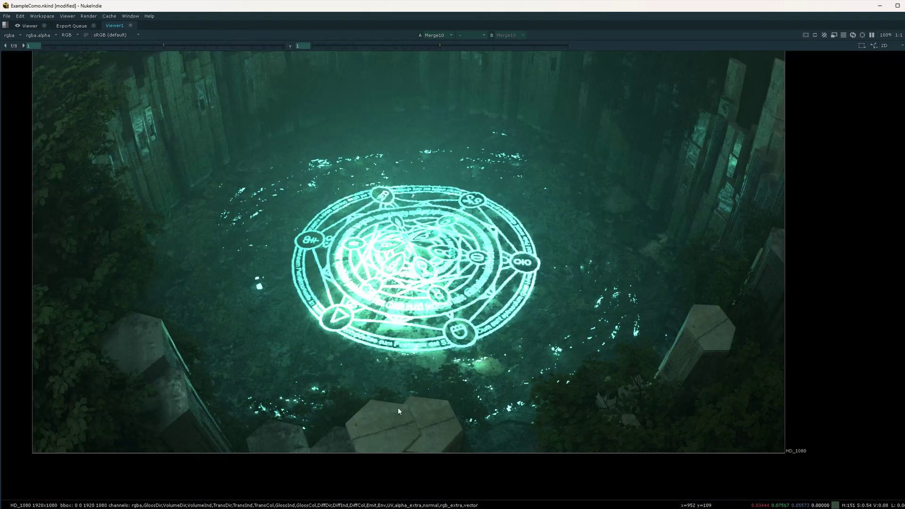
# Compare the noise in the mist, water and rear stone pillars between Read1 and Merge10, ending on Merge10.
pyautogui.scroll(3, 398, 407)
pyautogui.scroll(-3, 337, 361)
pyautogui.moveTo(403, 183); pyautogui.dragTo(408, 238, button='middle')
pyautogui.press('2')
pyautogui.press('1')
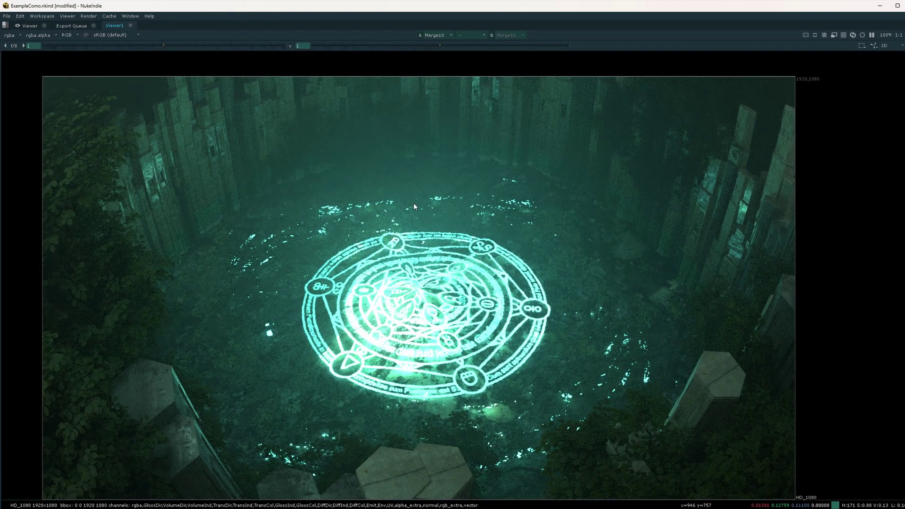
pyautogui.press('2')
pyautogui.press('1')
pyautogui.press('1')
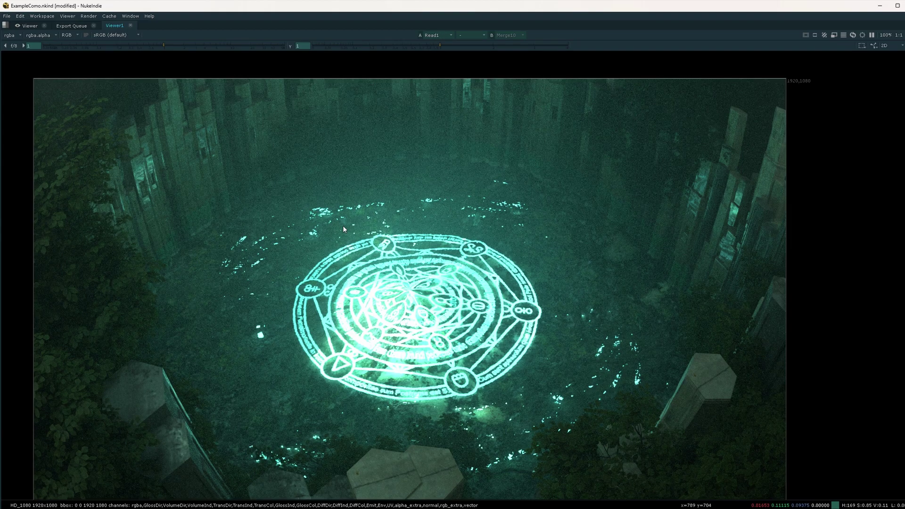
pyautogui.scroll(-2, 354, 224)
pyautogui.scroll(2, 362, 222)
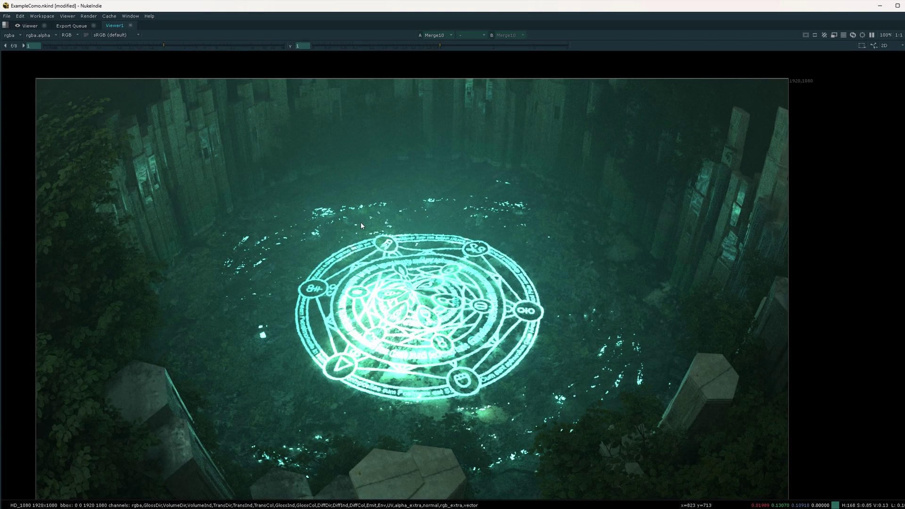
pyautogui.scroll(-1, 368, 212)
pyautogui.scroll(2, 394, 152)
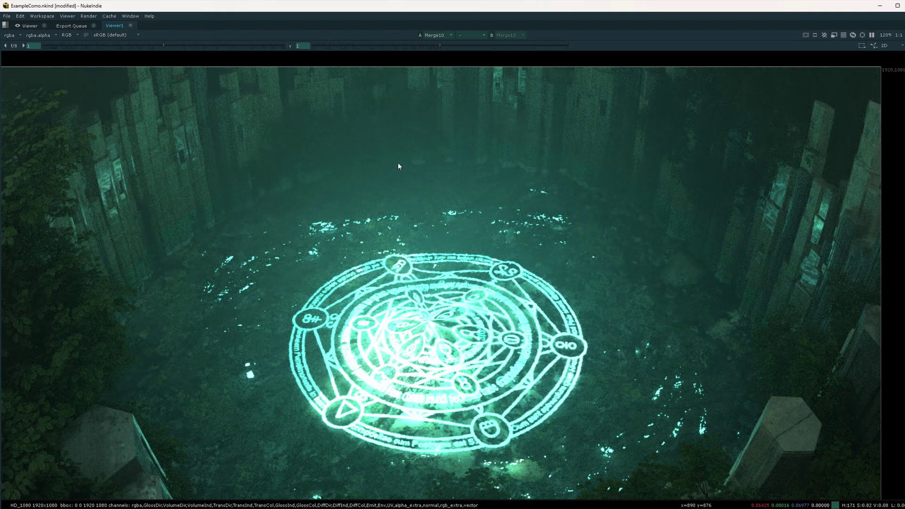
pyautogui.scroll(-1, 419, 198)
pyautogui.scroll(1, 434, 203)
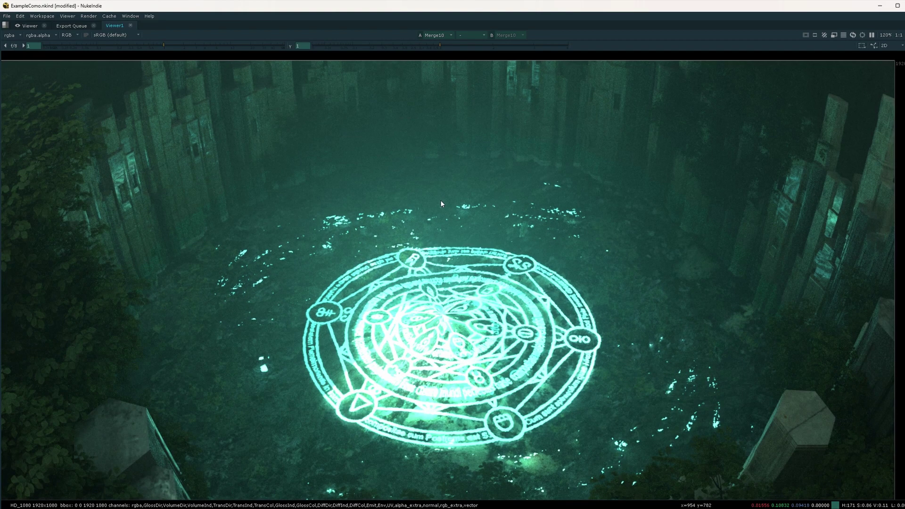
pyautogui.scroll(-1, 442, 203)
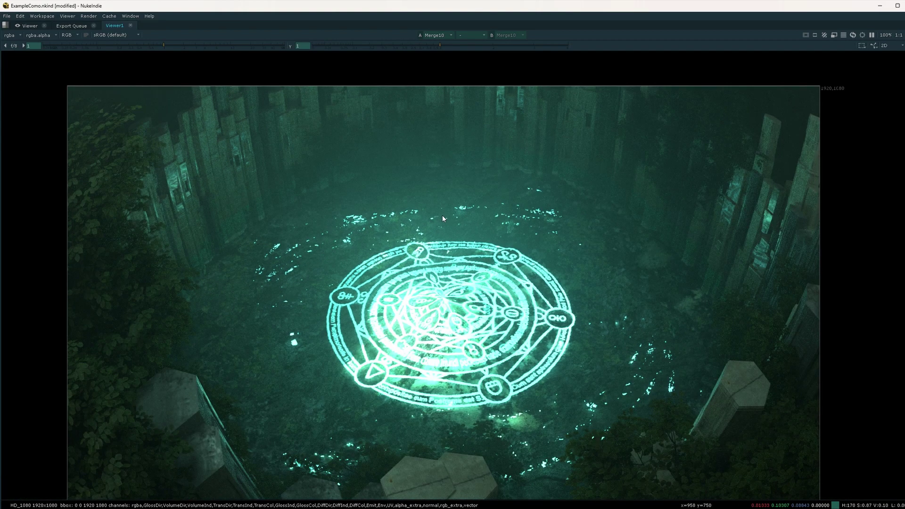